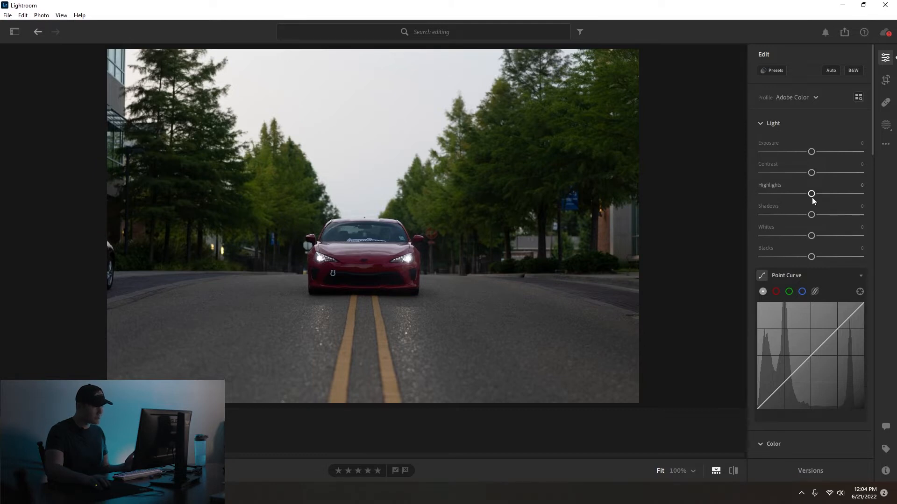
Lower the photo's Highlights to -35 and raise its Shadows to +90.
left_click_drag(812, 196, 815, 195)
double_click(778, 188)
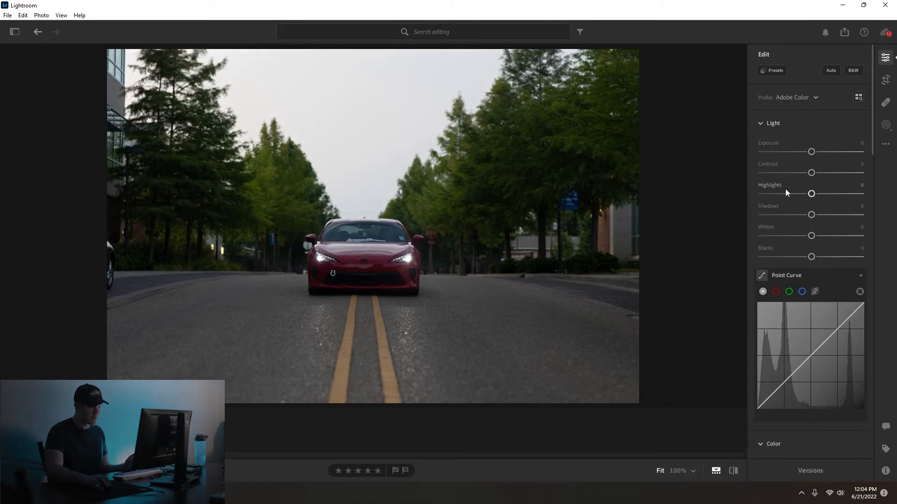
left_click_drag(811, 196, 801, 196)
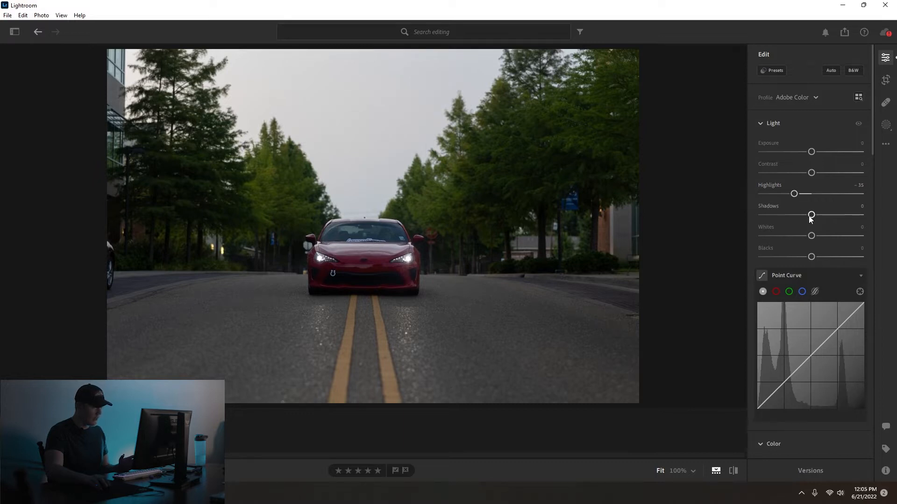
left_click_drag(810, 217, 823, 215)
double_click(767, 206)
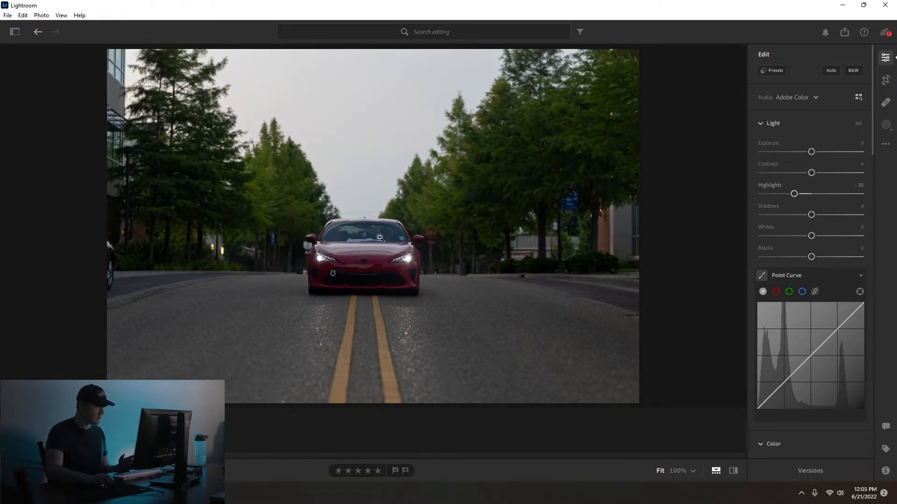
left_click_drag(813, 216, 852, 218)
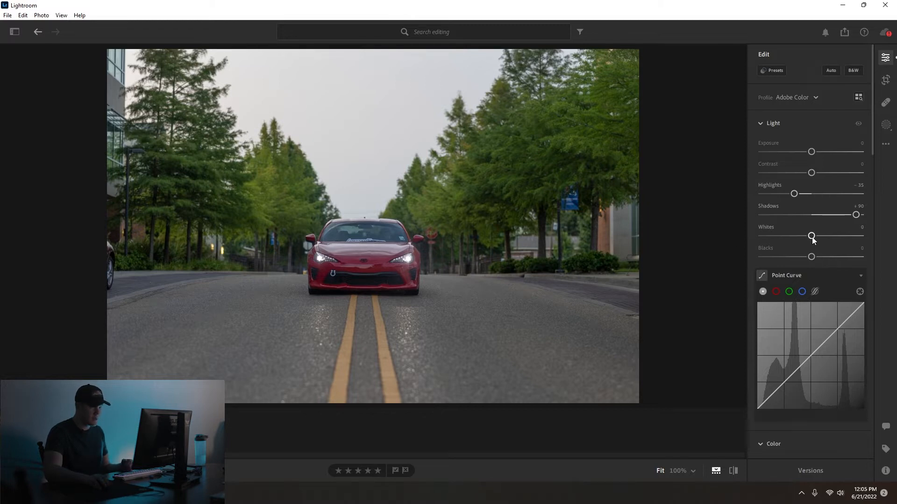
Set Whites to +10 and Blacks to -10, and compare the edited photo with the original.
left_click_drag(813, 239, 808, 257)
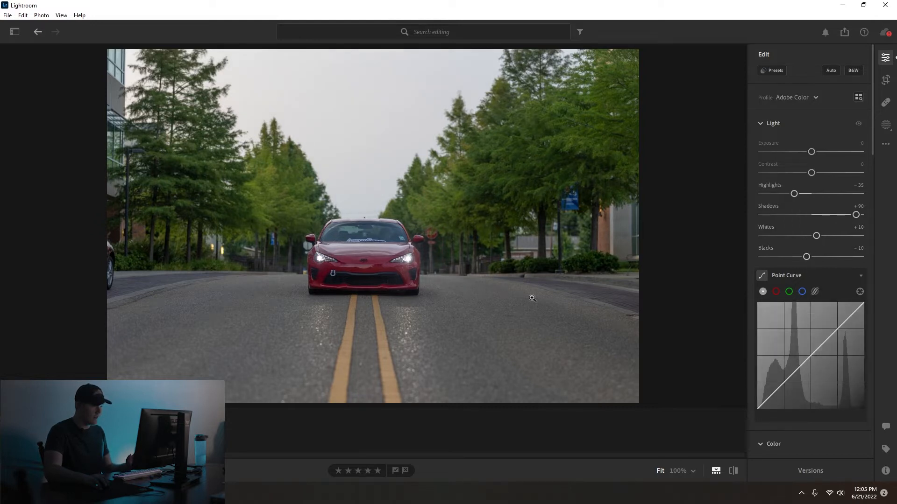
key("backslash")
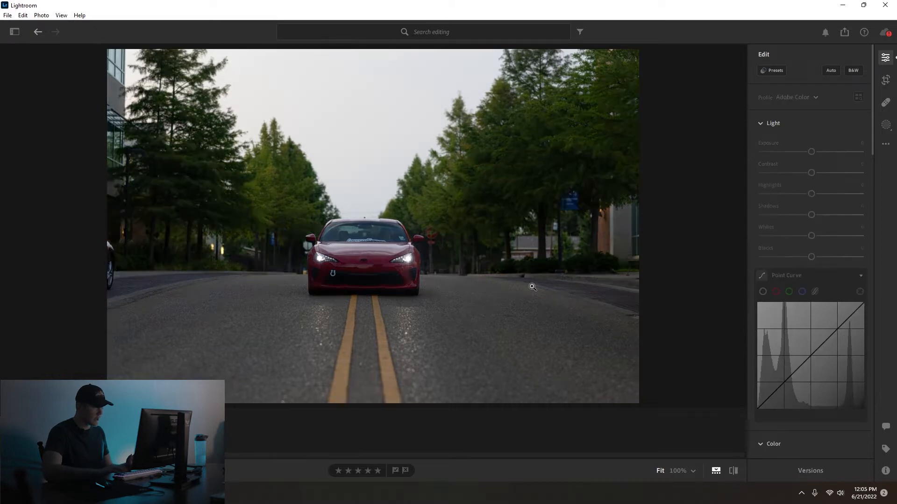
key("backslash")
key("backslash")
key("backslash")
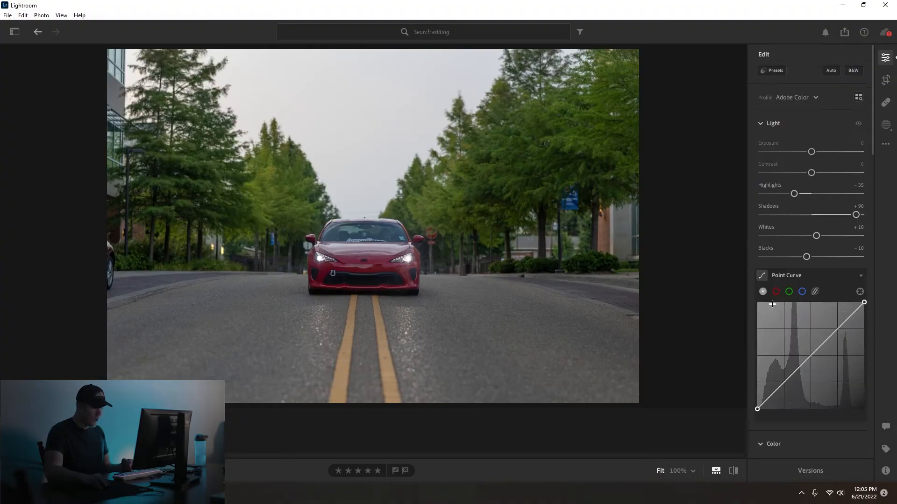
On the point curve, lift the black point slightly and pull the shadows down at about 24.3, 20.8.
scroll(781, 304, "down", 2)
scroll(781, 304, "down", 1)
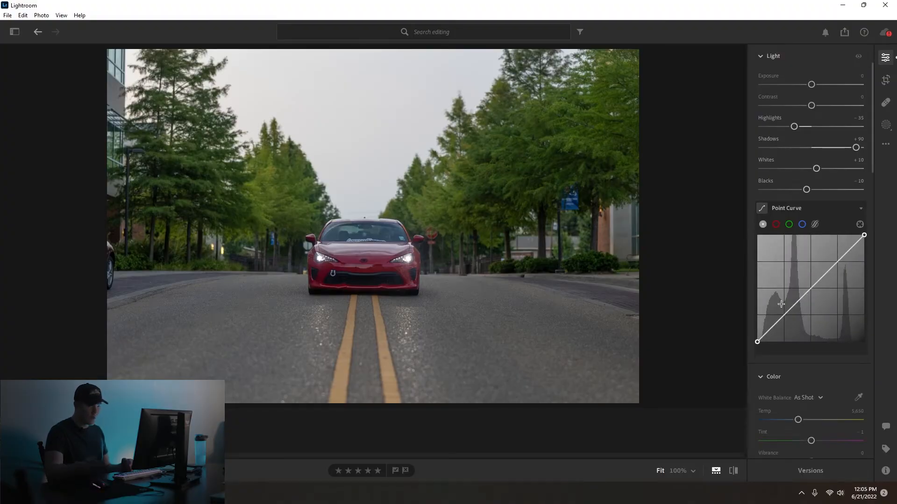
scroll(817, 137, "down", 15)
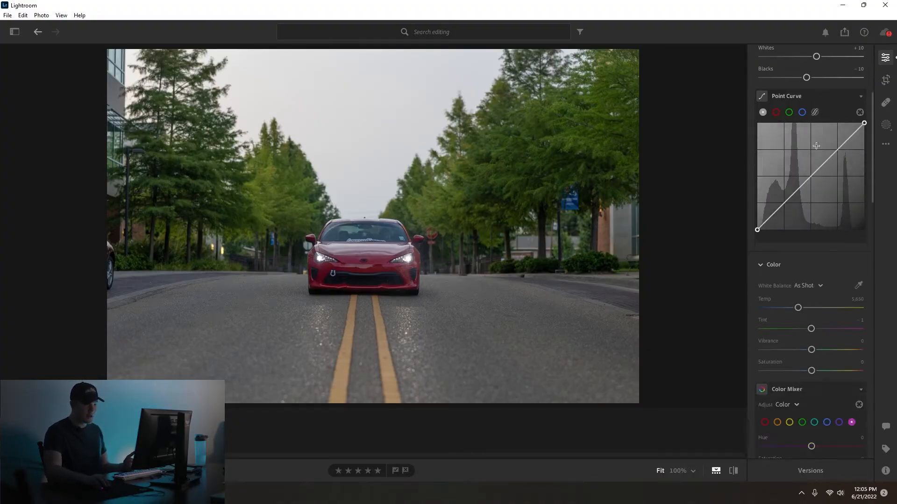
scroll(817, 275, "up", 12)
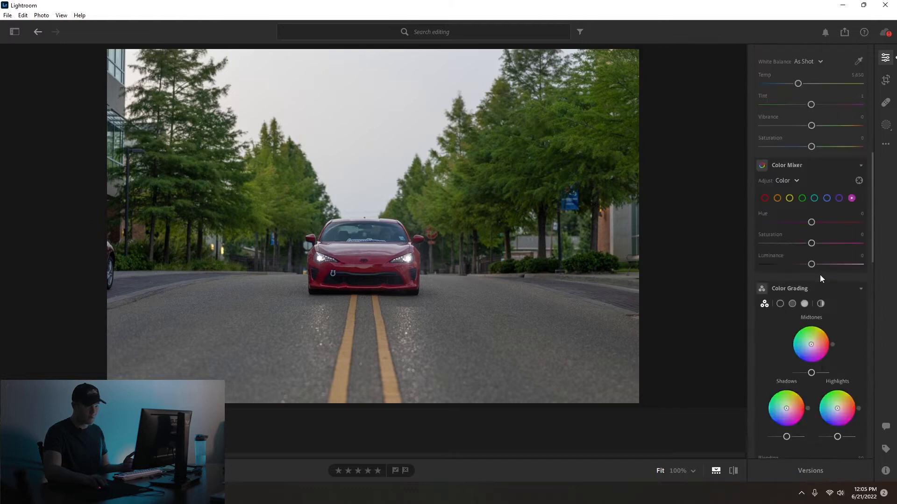
scroll(770, 295, "up", 2)
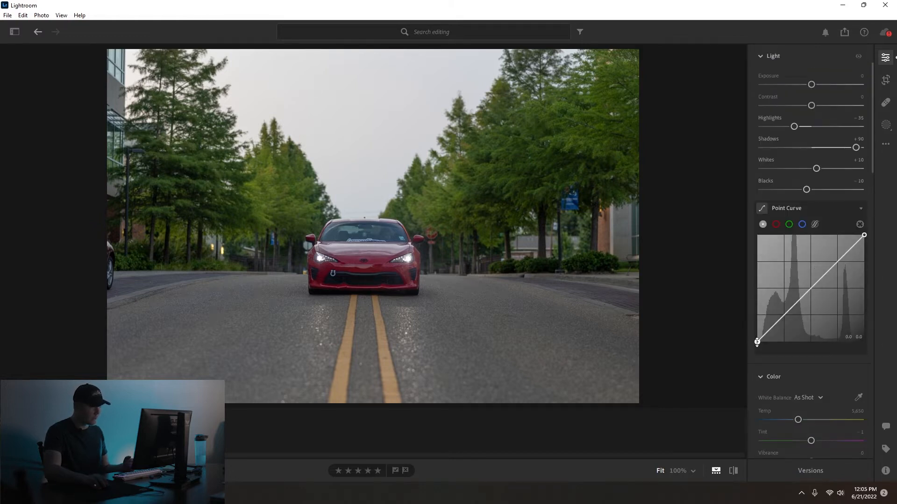
left_click_drag(757, 343, 748, 338)
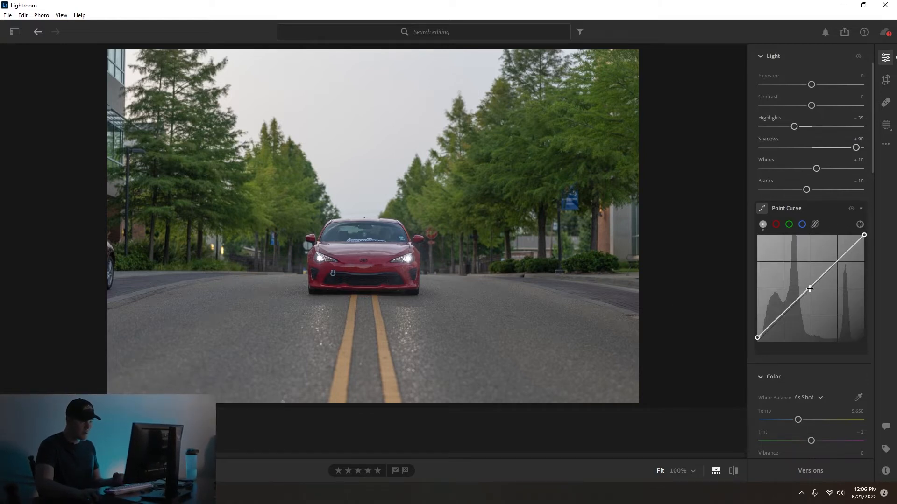
left_click_drag(781, 314, 784, 321)
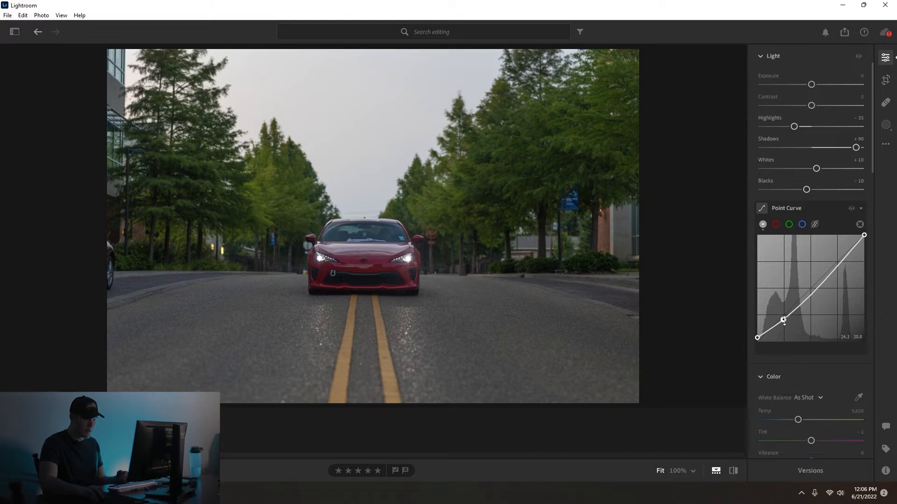
Shape the point curve into a stronger S by raising the highlights, moving the white point inward and deepening the shadow point.
left_click_drag(811, 296, 836, 258)
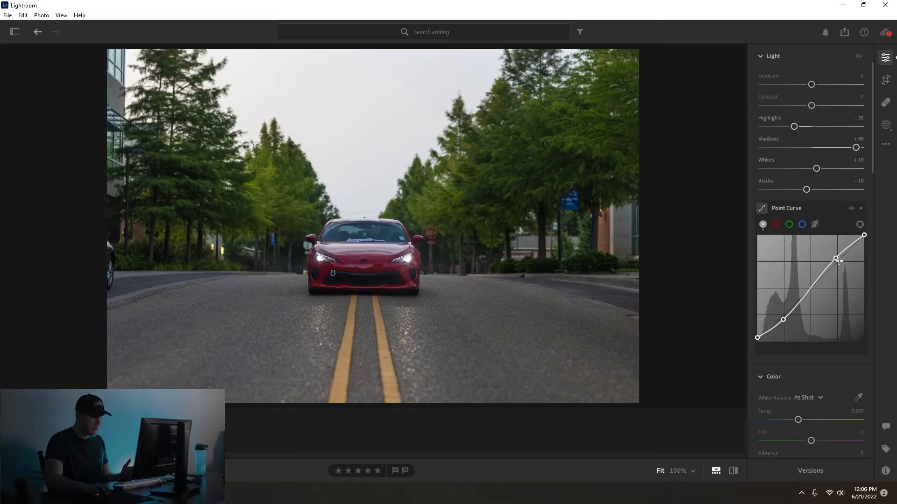
left_click_drag(836, 258, 837, 256)
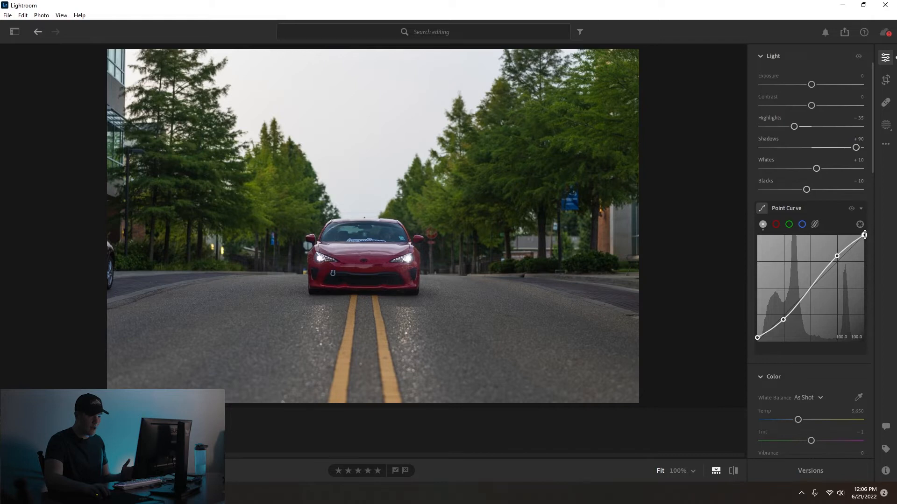
left_click_drag(863, 236, 859, 234)
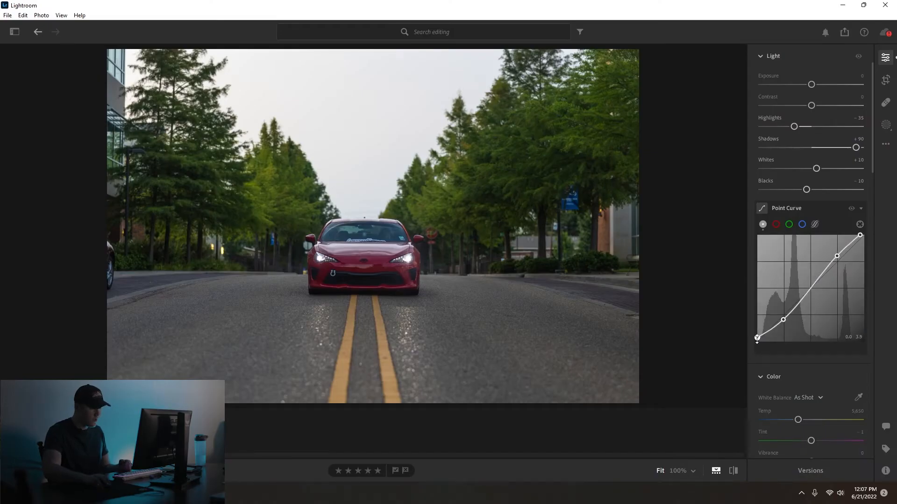
mouse_move(756, 339)
left_mouse_down()
mouse_move(766, 319)
mouse_move(748, 339)
left_mouse_up()
left_click_drag(783, 321, 784, 324)
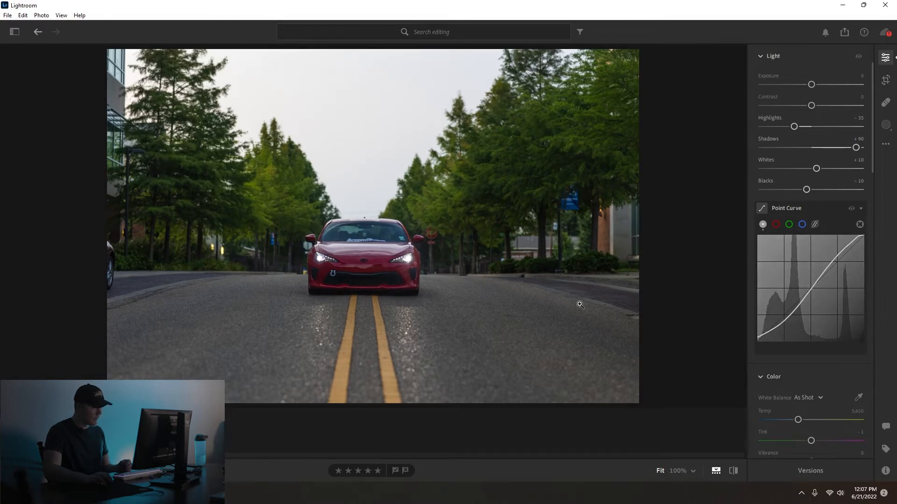
Crop the photo tighter at the original aspect ratio, trimming the parked car at the edge and keeping the red car centred.
scroll(832, 153, "up", 3)
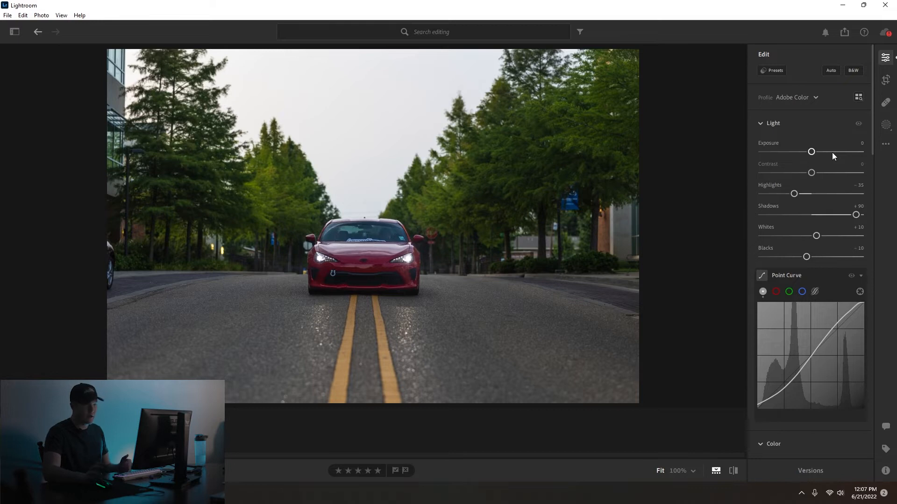
key("c")
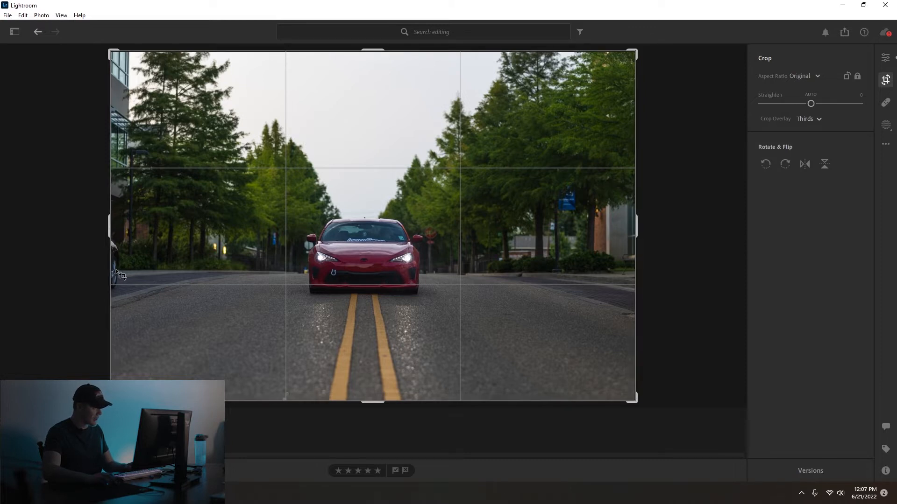
left_click_drag(107, 229, 122, 229)
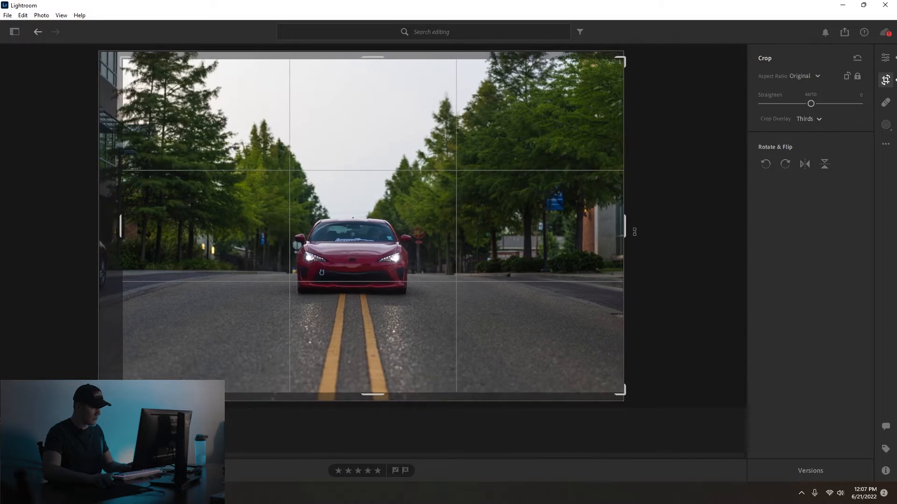
left_click_drag(356, 218, 361, 217)
left_click_drag(627, 225, 611, 225)
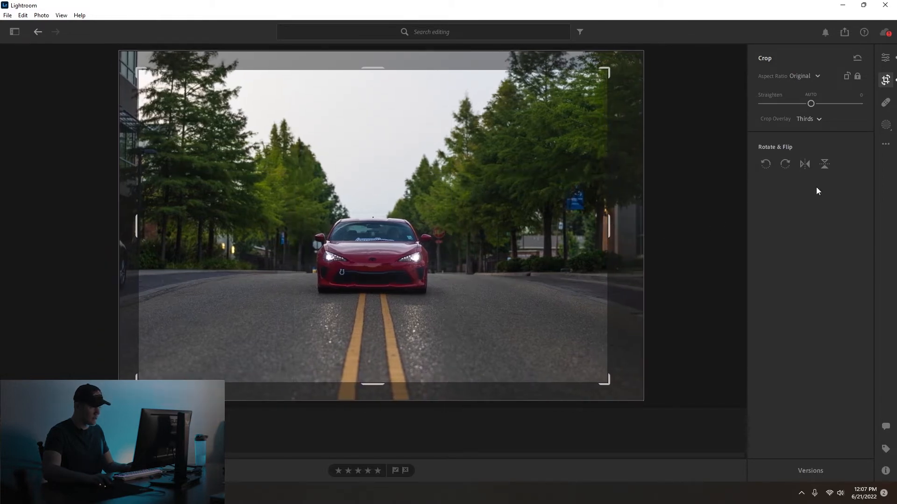
left_click_drag(386, 275, 386, 272)
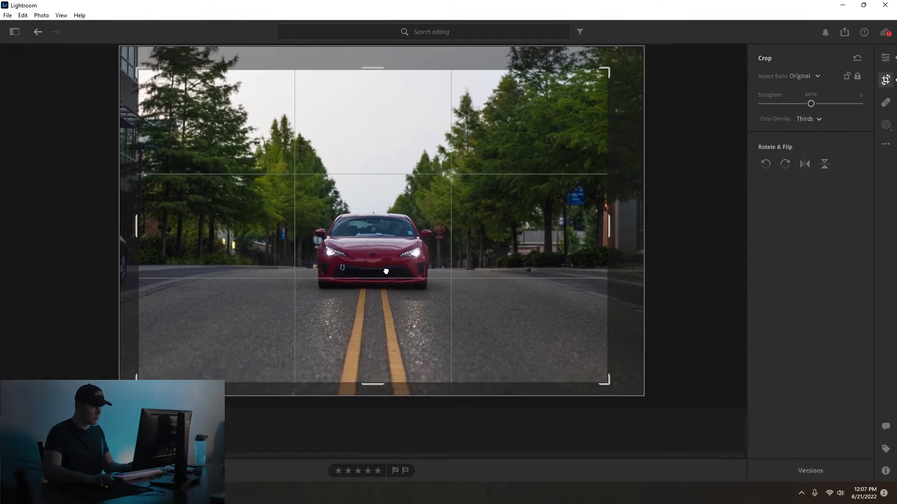
left_click(884, 58)
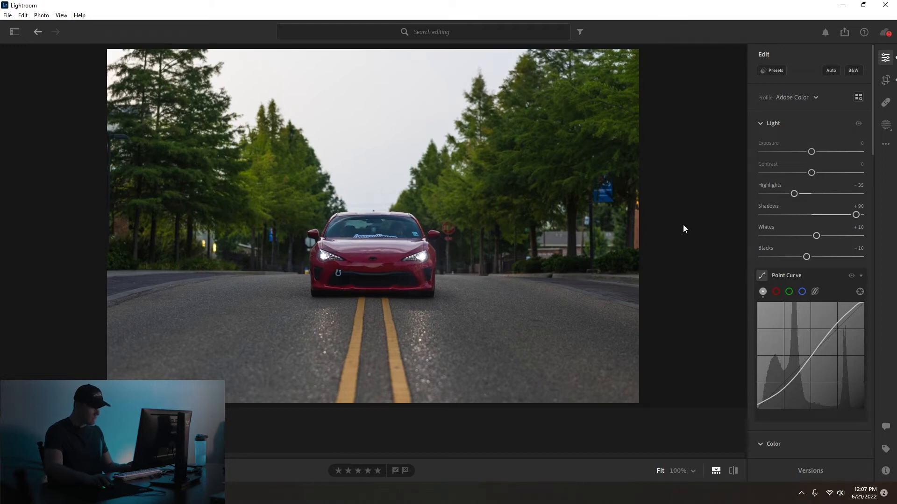
Straighten the cropped photo with a very slight counterclockwise rotation.
left_click(885, 81)
left_click_drag(671, 181, 674, 177)
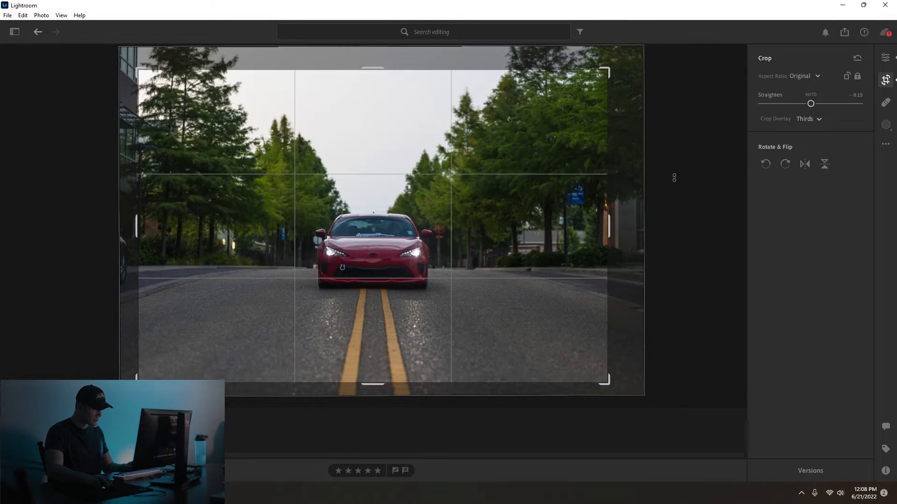
left_click(885, 57)
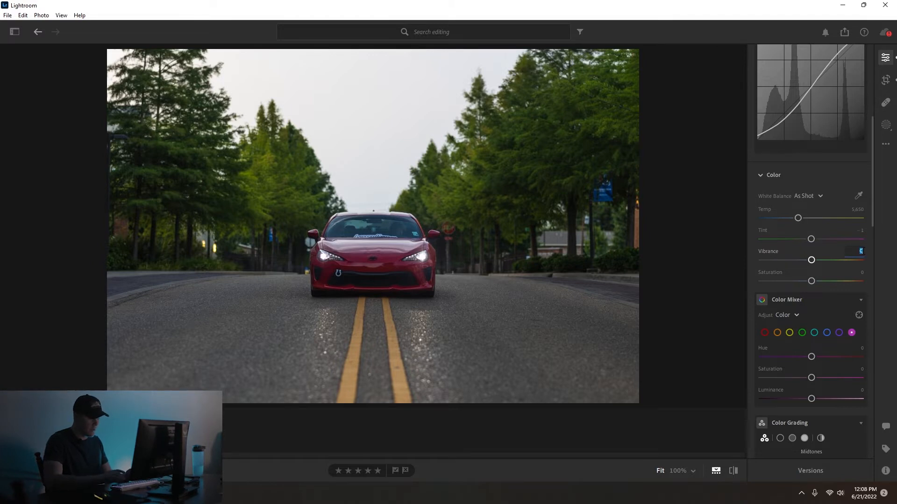
Set Vibrance to +15 and overall Saturation to -10, and check the result against the original.
left_click_drag(814, 260, 822, 263)
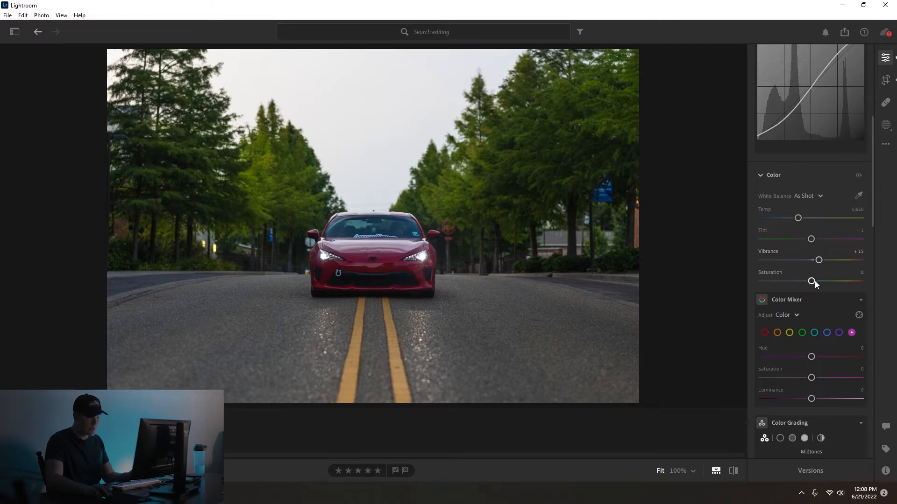
left_click_drag(813, 283, 811, 282)
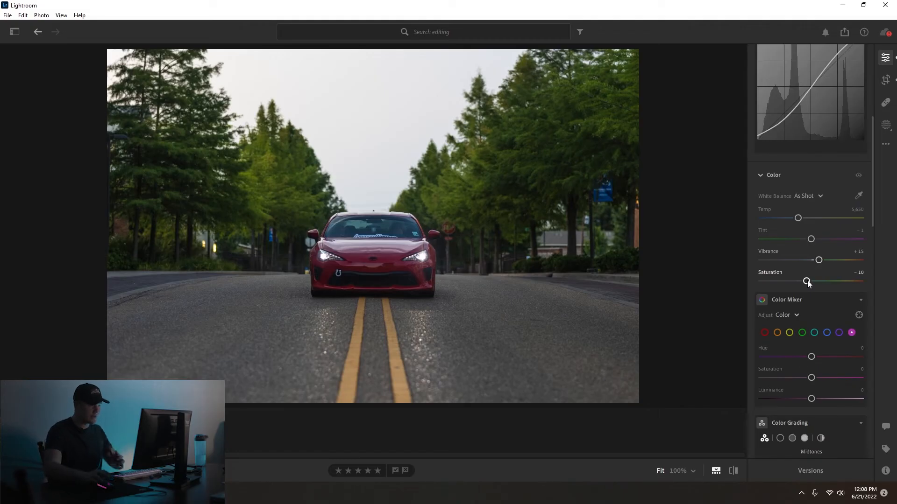
key("backslash")
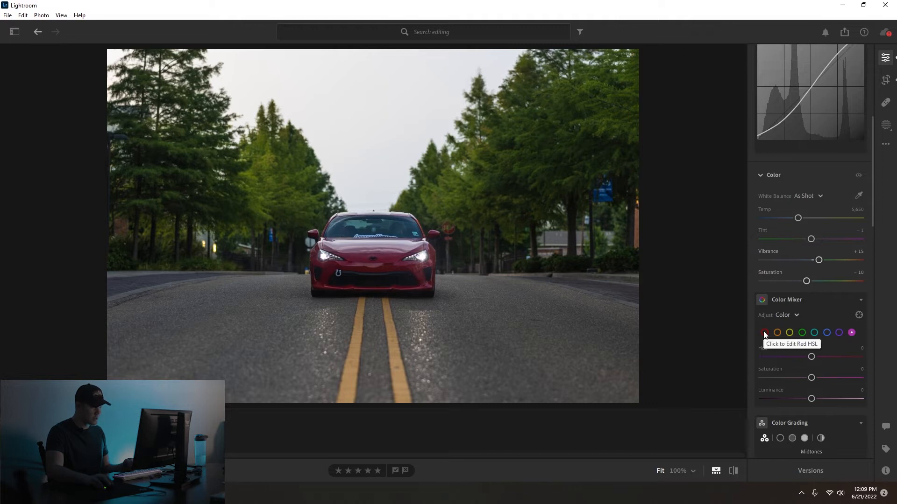
Shift the Hue of the red range in the Color Mixer to about -25.
left_click(764, 333)
scroll(778, 329, "down", 1)
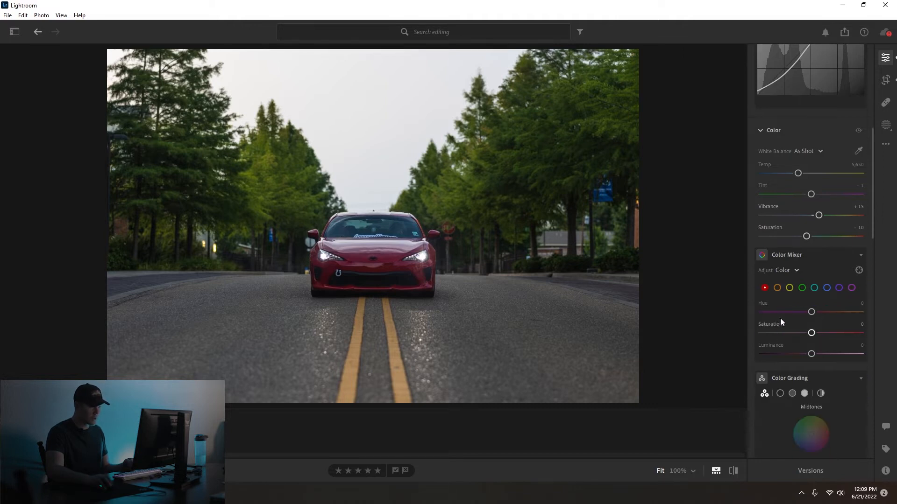
scroll(780, 319, "down", 1)
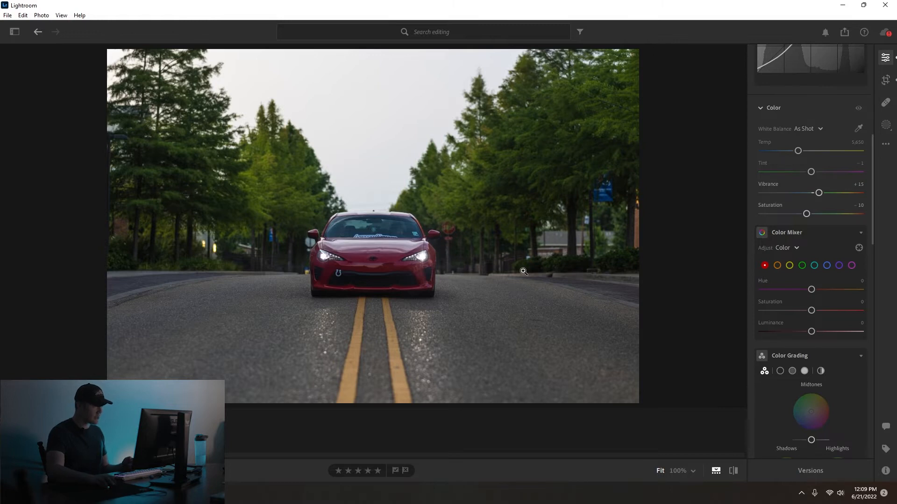
scroll(794, 374, "down", 5)
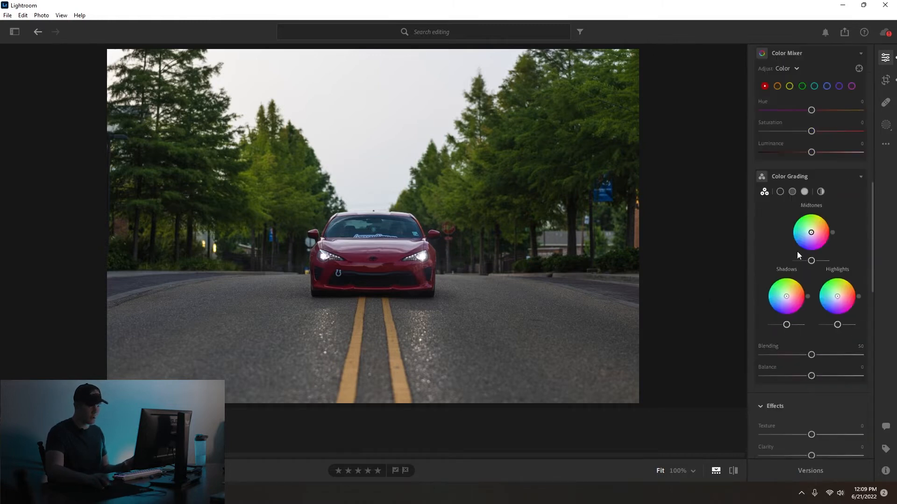
scroll(794, 341, "up", 5)
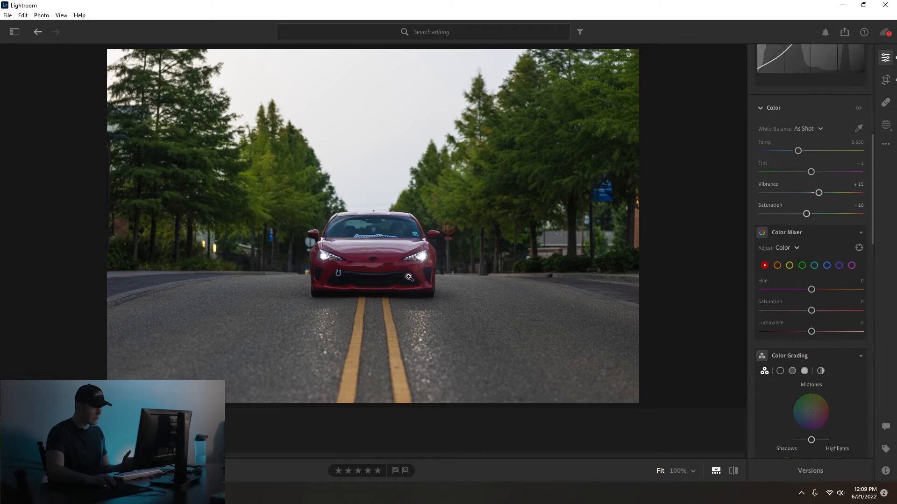
key("backslash")
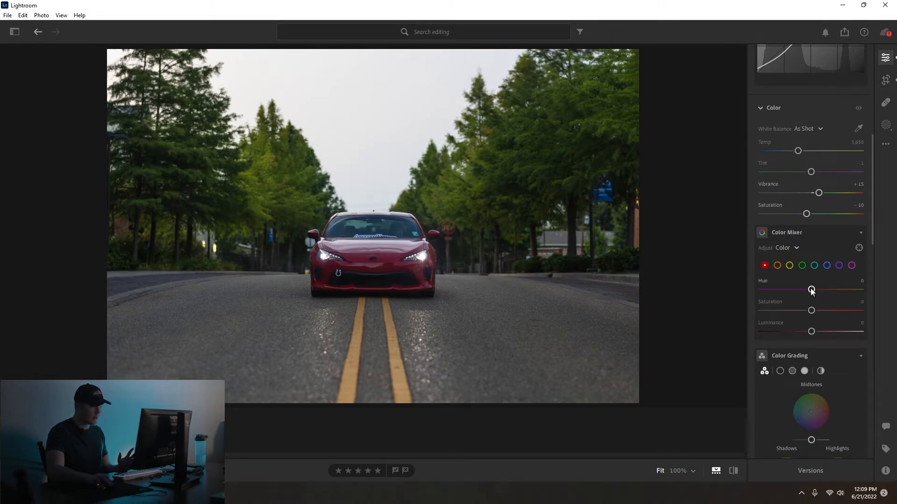
left_click_drag(811, 290, 800, 290)
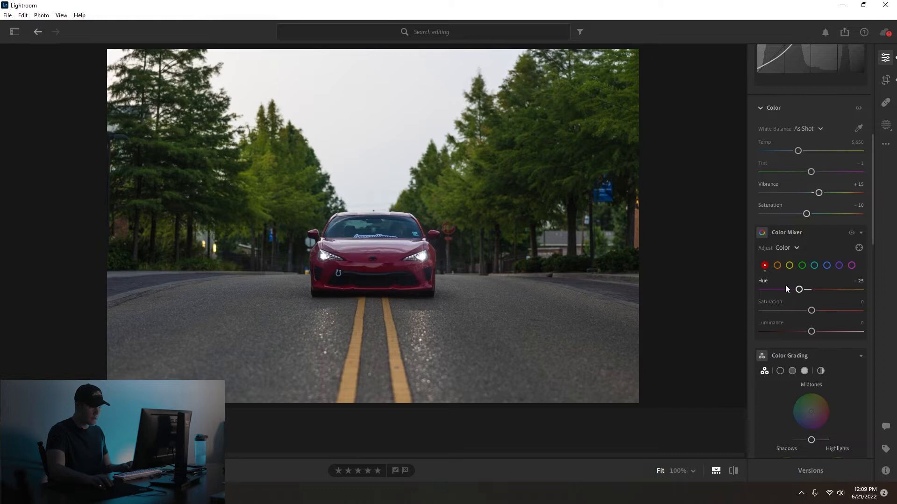
mouse_move(799, 290)
left_mouse_down()
mouse_move(873, 290)
mouse_move(799, 293)
left_mouse_up()
Raise the Saturation and Luminance of the red range slightly in the Color Mixer.
left_click_drag(812, 313, 818, 315)
left_click_drag(811, 332, 817, 333)
left_click_drag(819, 333, 818, 333)
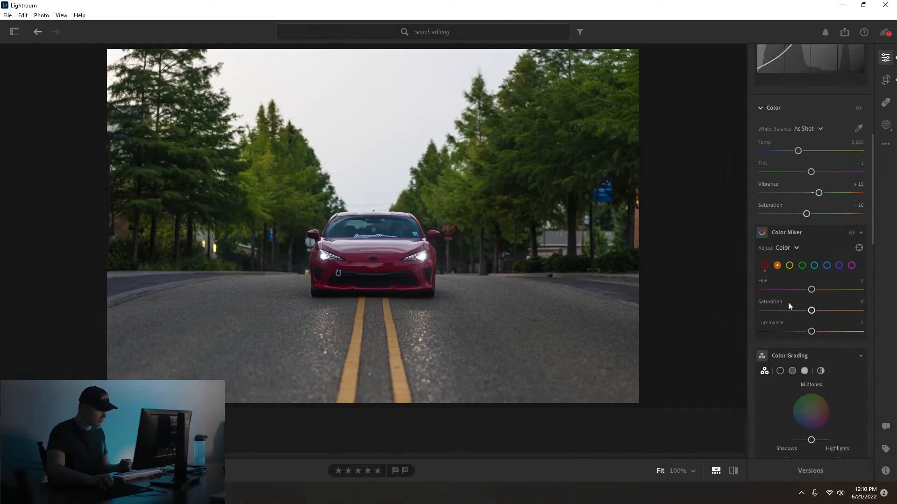
Set the orange range in the Color Mixer to Hue -20 and Saturation -15, and lower its Luminance slightly.
mouse_move(811, 291)
left_mouse_down()
mouse_move(822, 292)
mouse_move(792, 292)
mouse_move(801, 293)
left_mouse_up()
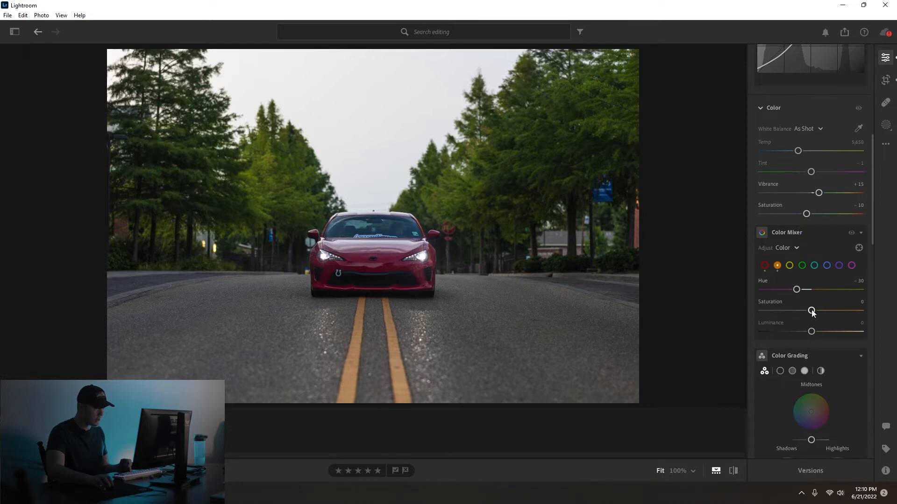
mouse_move(798, 290)
left_mouse_down()
mouse_move(805, 292)
mouse_move(785, 293)
mouse_move(815, 291)
mouse_move(803, 293)
left_mouse_up()
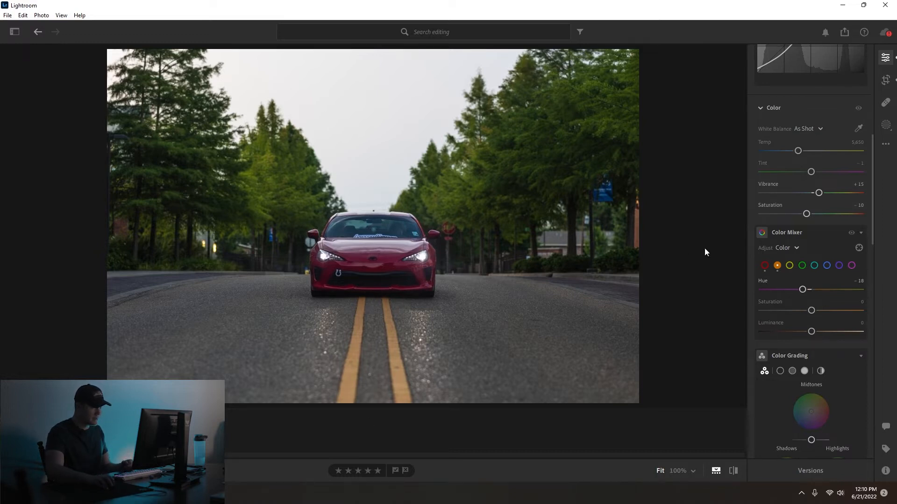
left_click_drag(816, 293, 795, 293)
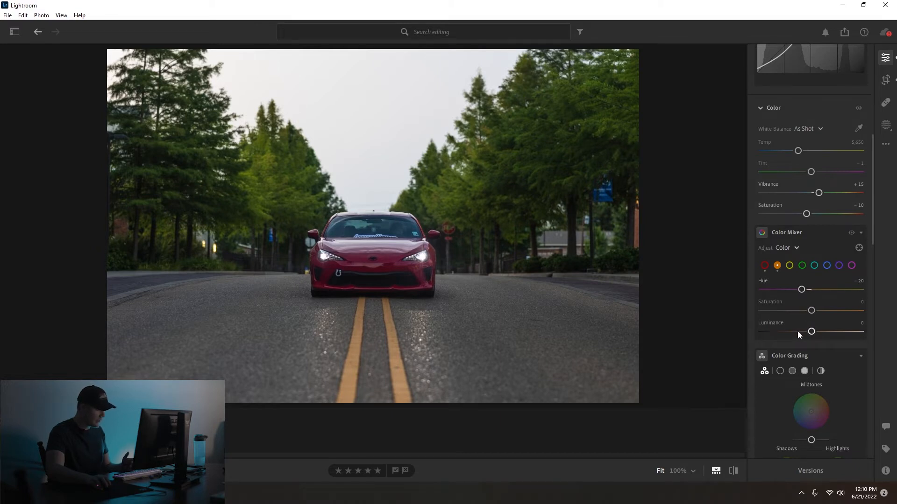
left_click_drag(811, 311, 802, 310)
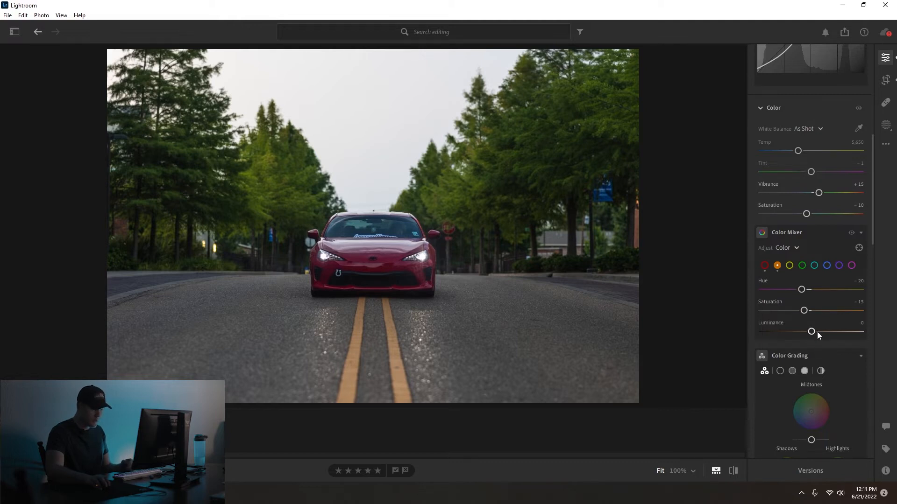
mouse_move(811, 331)
left_mouse_down()
mouse_move(792, 331)
mouse_move(800, 334)
left_mouse_up()
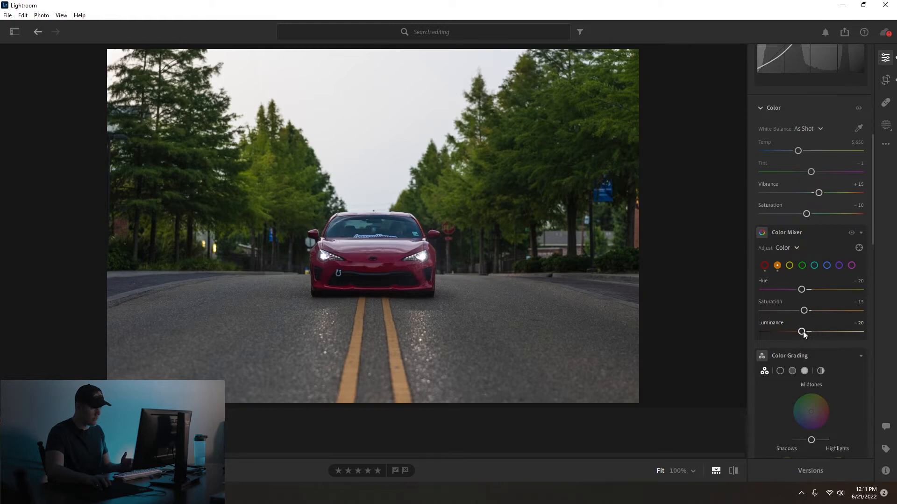
mouse_move(802, 332)
left_mouse_down()
mouse_move(810, 330)
mouse_move(733, 329)
mouse_move(894, 321)
mouse_move(809, 331)
left_mouse_up()
Set the yellow range in the Color Mixer to Hue -50 and Luminance about +10, and raise its Saturation slightly.
left_click(789, 267)
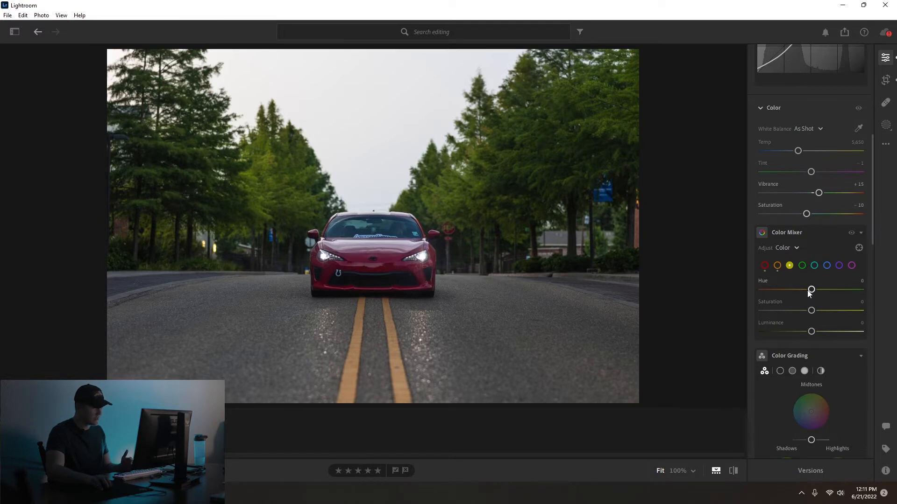
left_click_drag(811, 290, 785, 290)
left_click_drag(786, 290, 727, 294)
left_click_drag(812, 311, 813, 333)
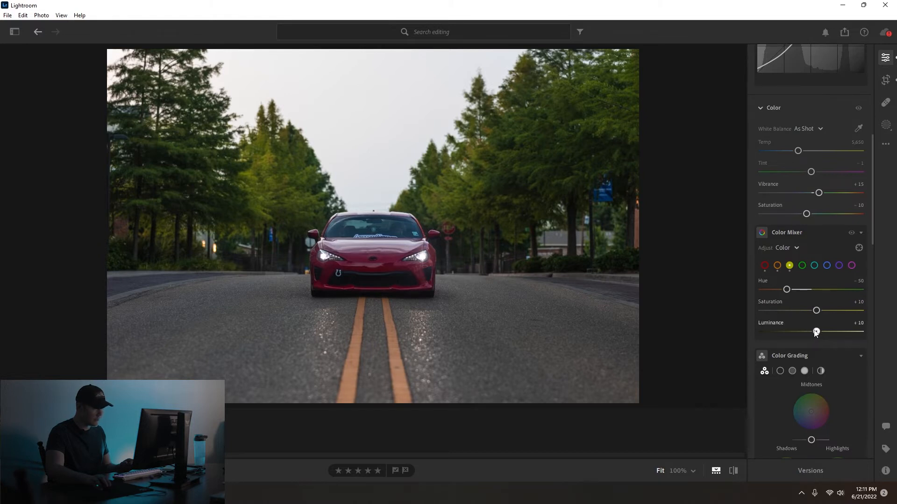
left_click_drag(817, 333, 816, 333)
left_click_drag(817, 310, 821, 314)
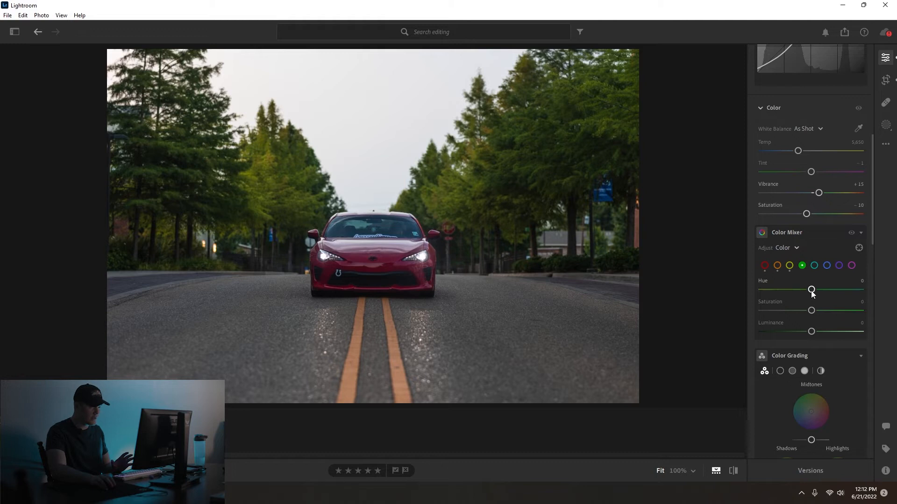
Set the green range in the Color Mixer to Hue about -25, Saturation -50 and Luminance -25.
left_click_drag(812, 291, 804, 291)
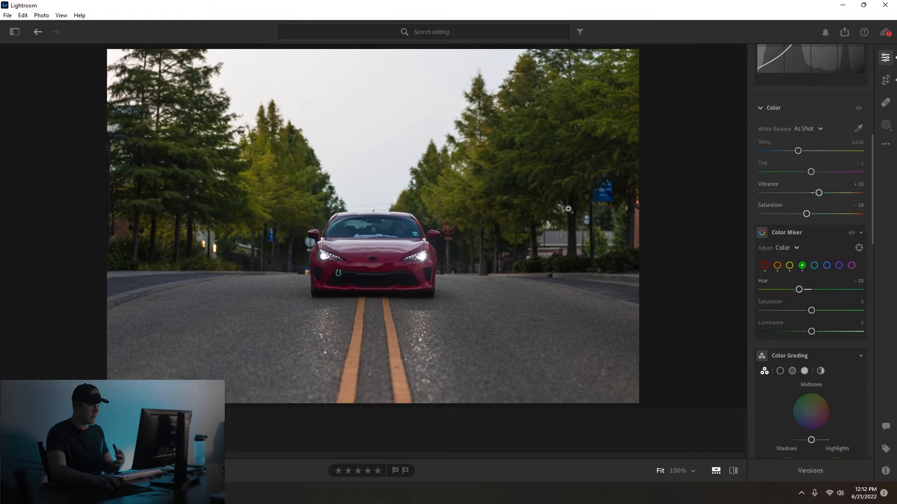
left_click_drag(799, 290, 843, 289)
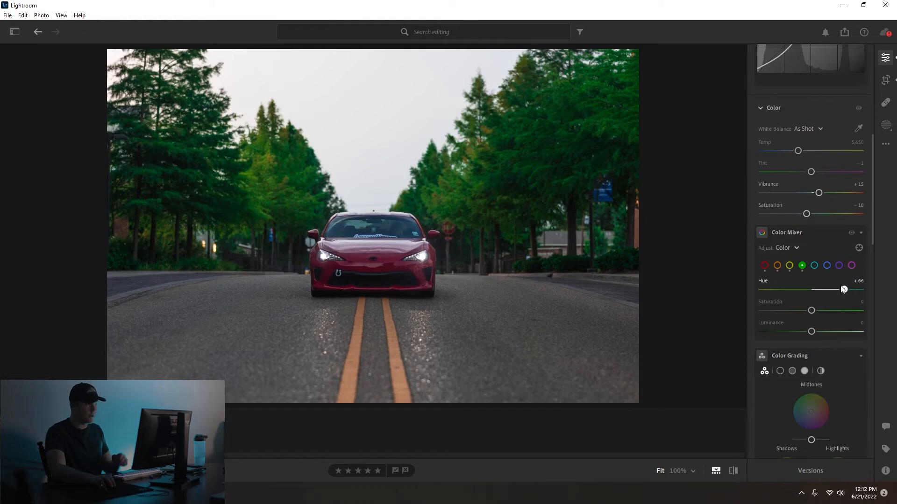
left_click_drag(842, 290, 801, 291)
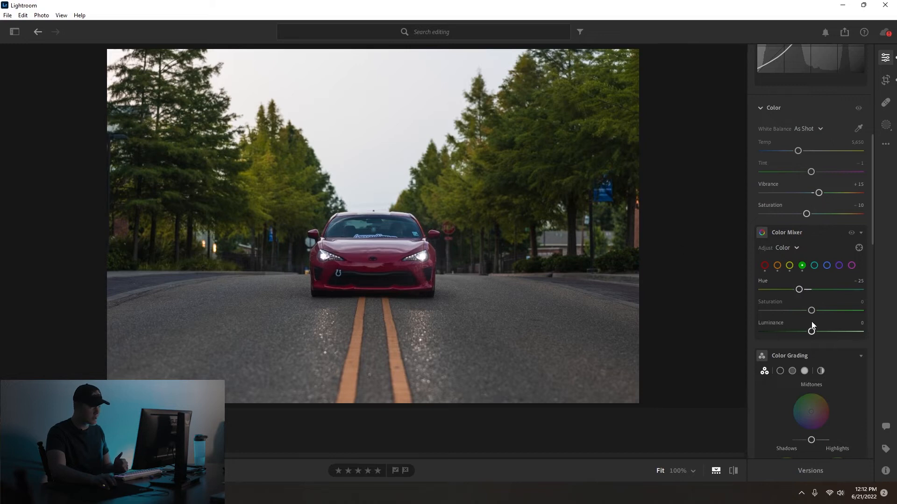
left_click_drag(811, 312, 788, 316)
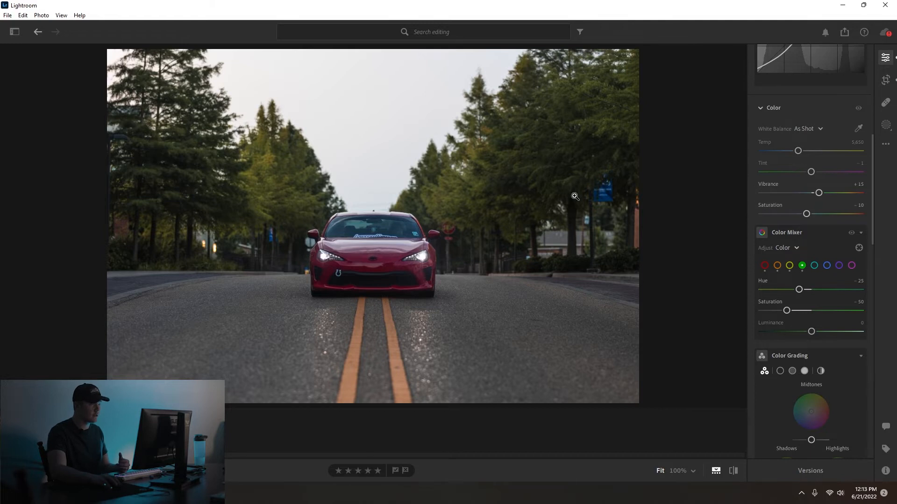
left_click_drag(812, 333, 796, 333)
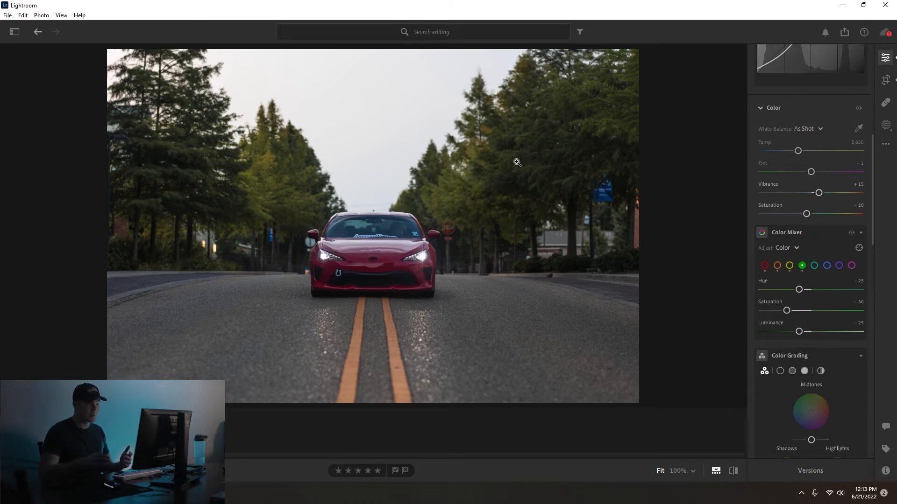
left_click_drag(802, 292, 896, 295)
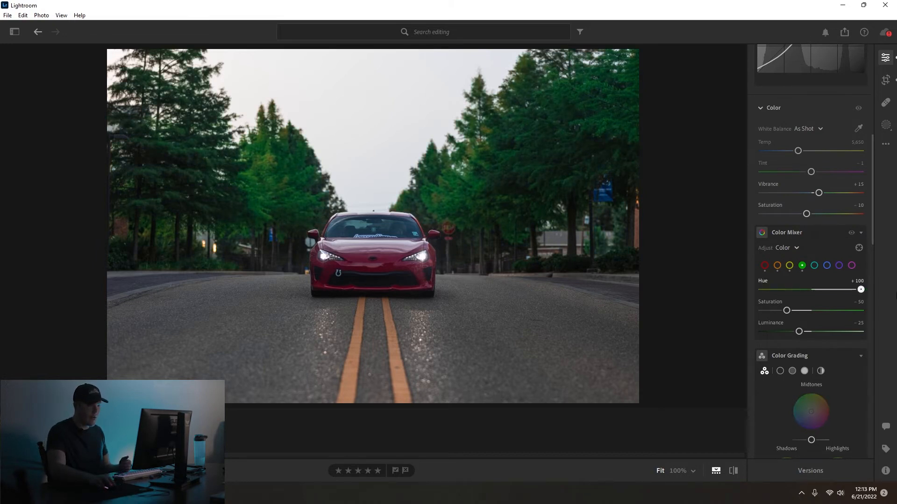
left_click_drag(872, 294, 803, 290)
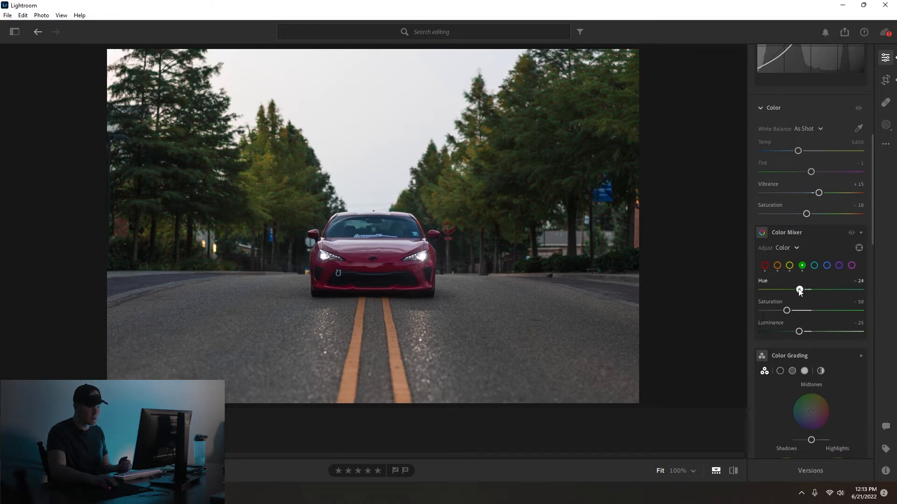
Set the aqua range in the Color Mixer to Hue +45 and Saturation about -48.
left_click(814, 265)
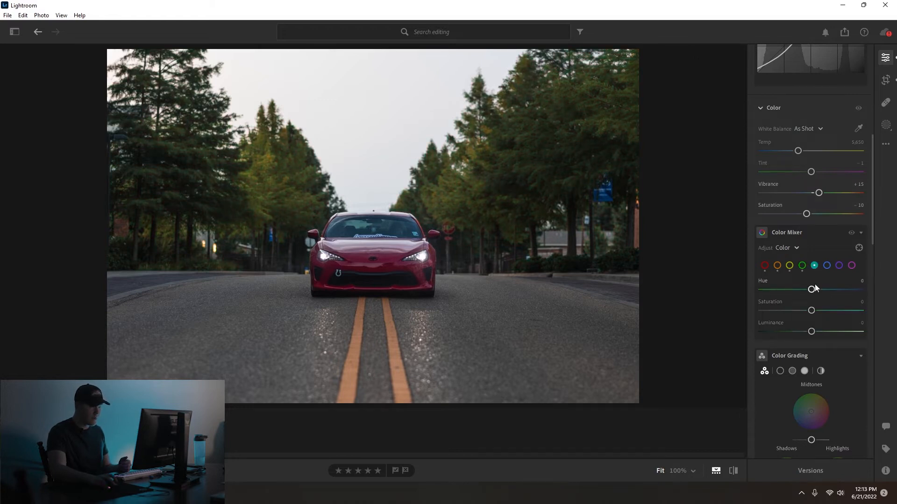
left_click_drag(811, 289, 784, 299)
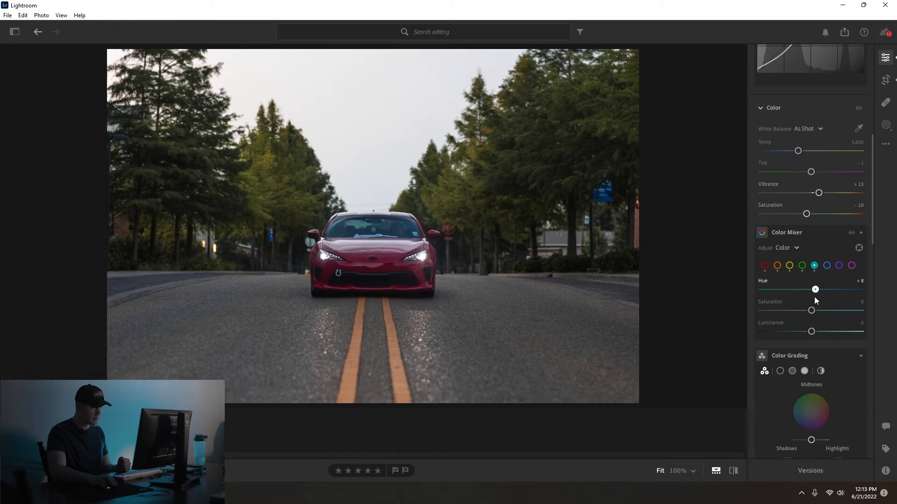
left_click_drag(781, 296, 845, 300)
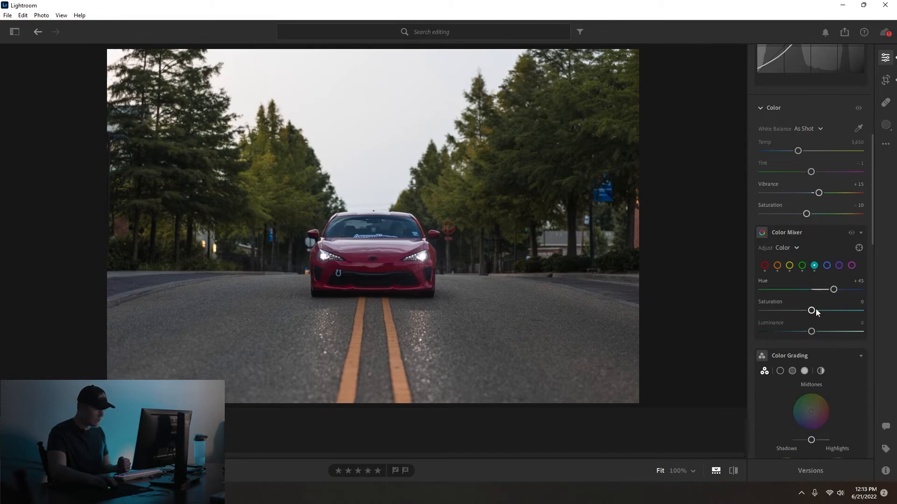
left_click_drag(810, 311, 790, 312)
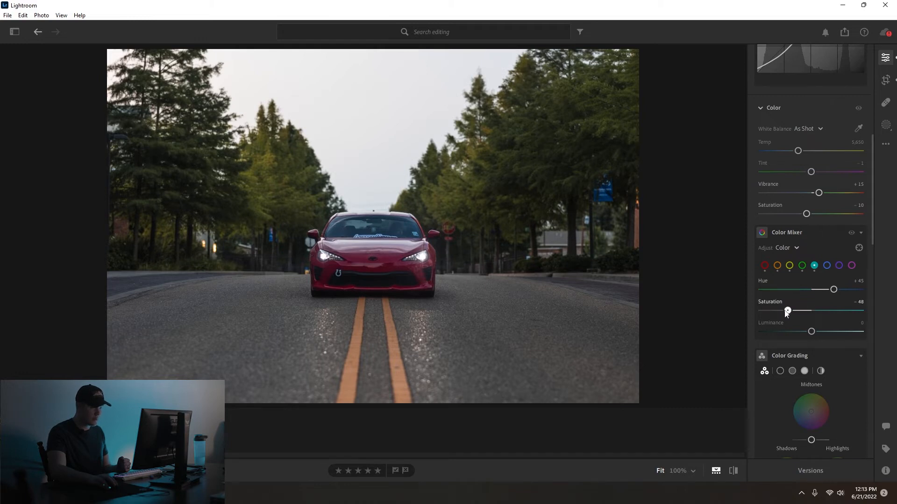
Set the blue range in the Color Mixer to Hue -25, Saturation -60 and Luminance -45.
left_click(827, 265)
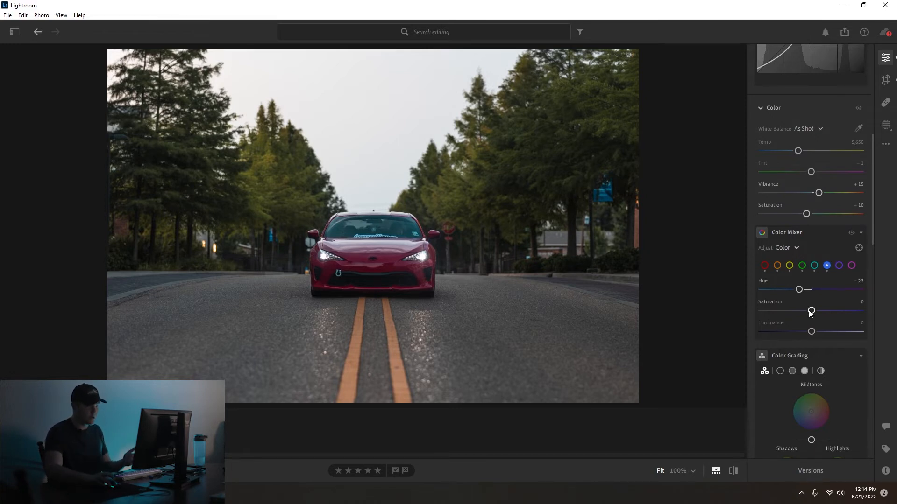
left_click_drag(800, 311, 783, 312)
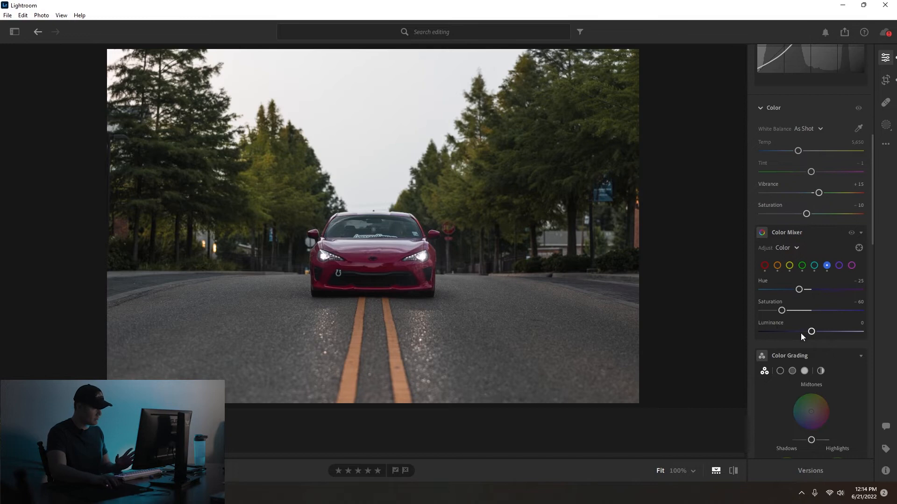
left_click_drag(811, 332, 791, 333)
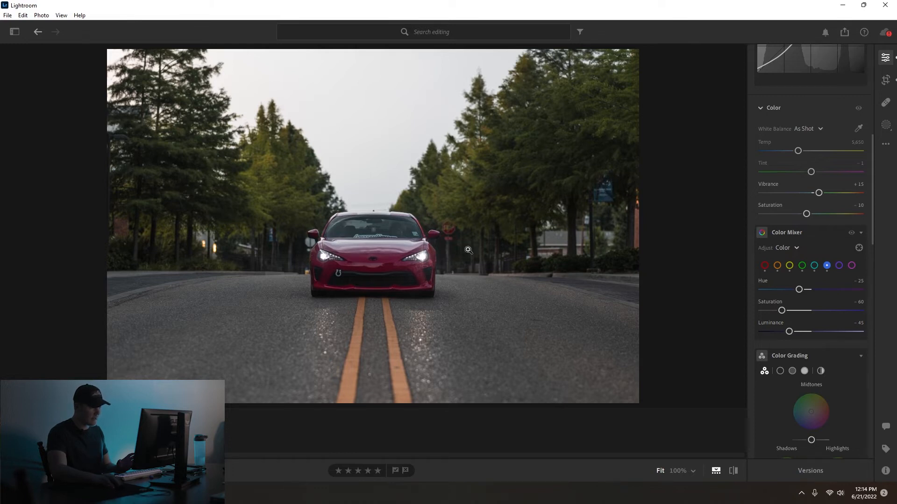
Compare the edited photo with the original, both in full and close up on the car's windshield and hood.
left_click(382, 231)
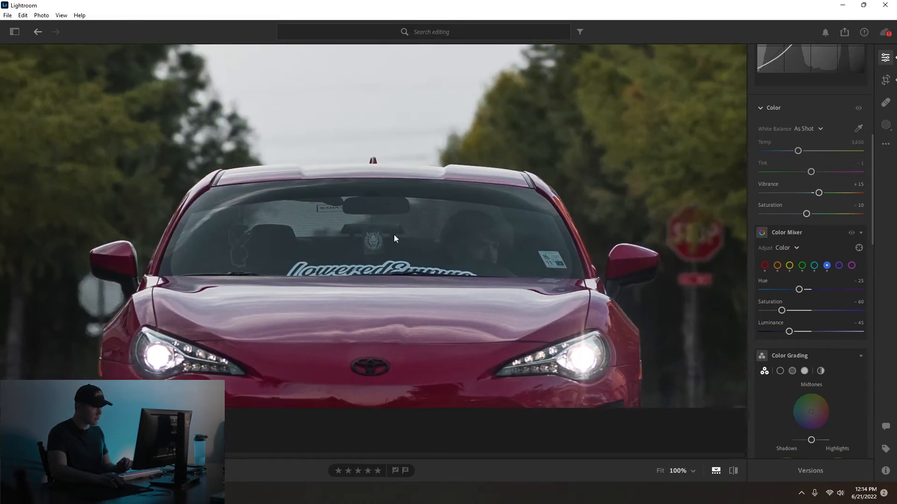
left_click(398, 238)
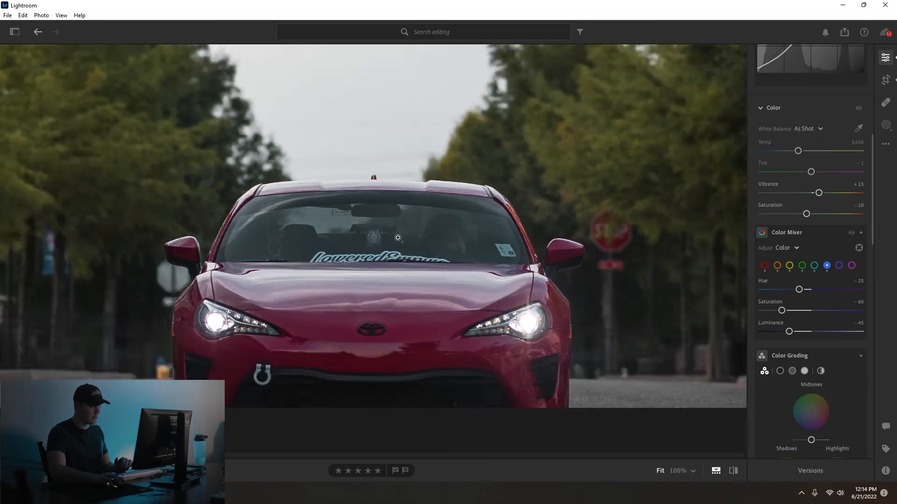
key("backslash")
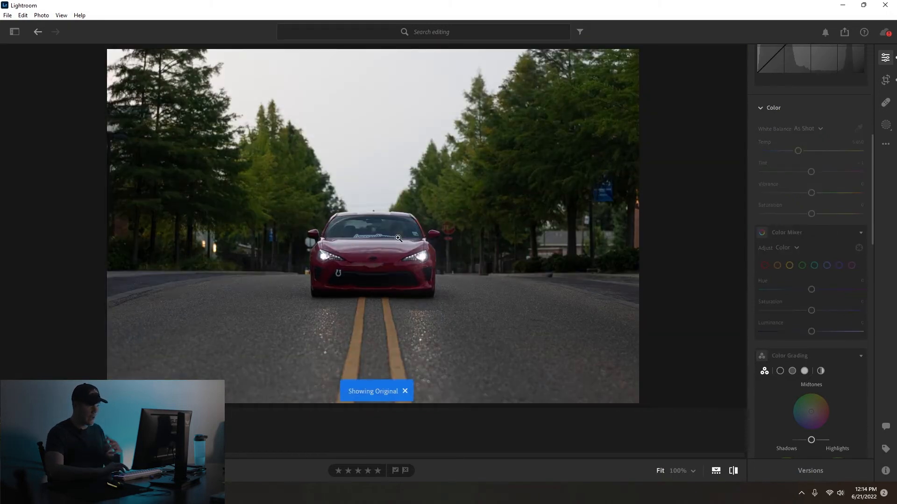
key("backslash")
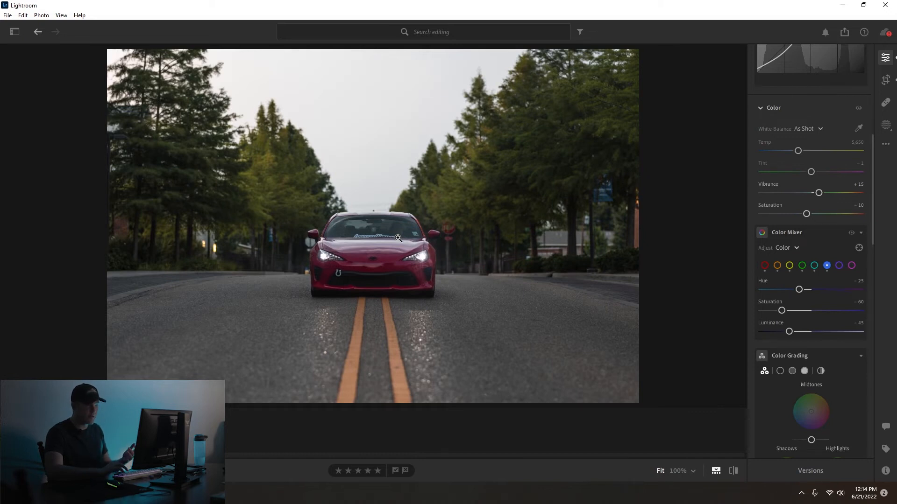
key("backslash")
key("backslash")
key("backslash")
left_click_drag(398, 238, 423, 244)
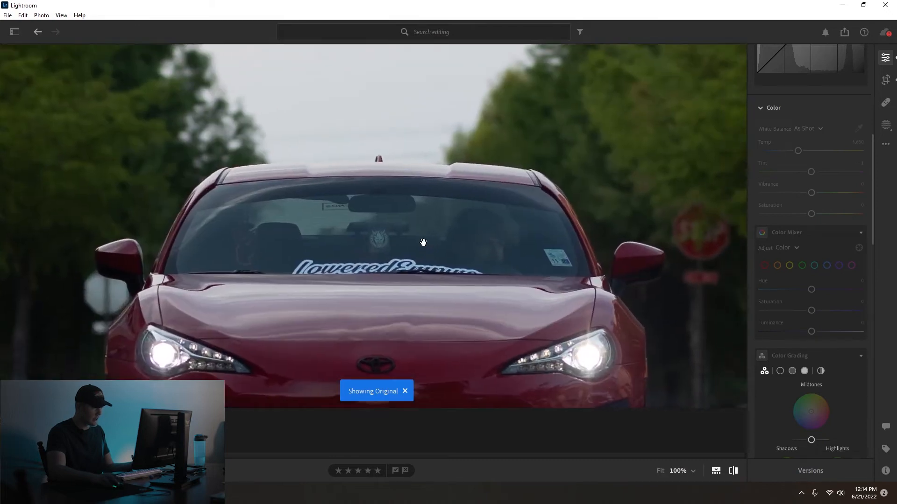
key("backslash")
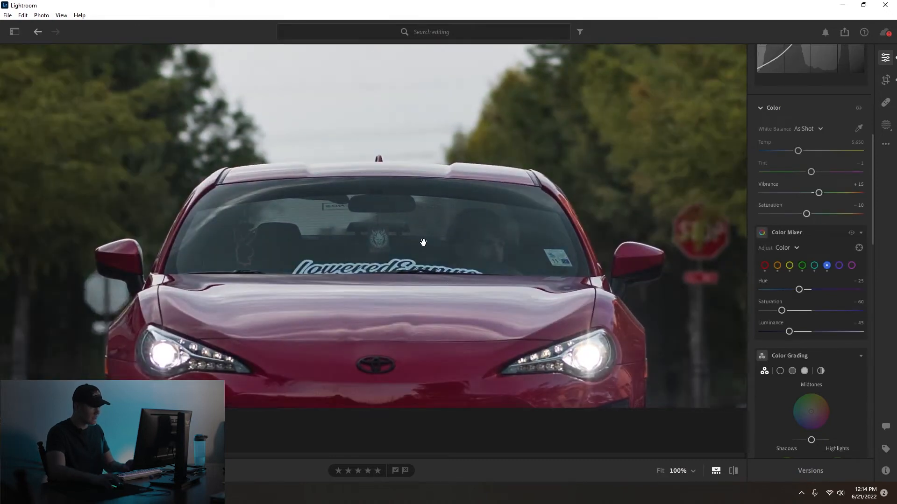
left_click(423, 242)
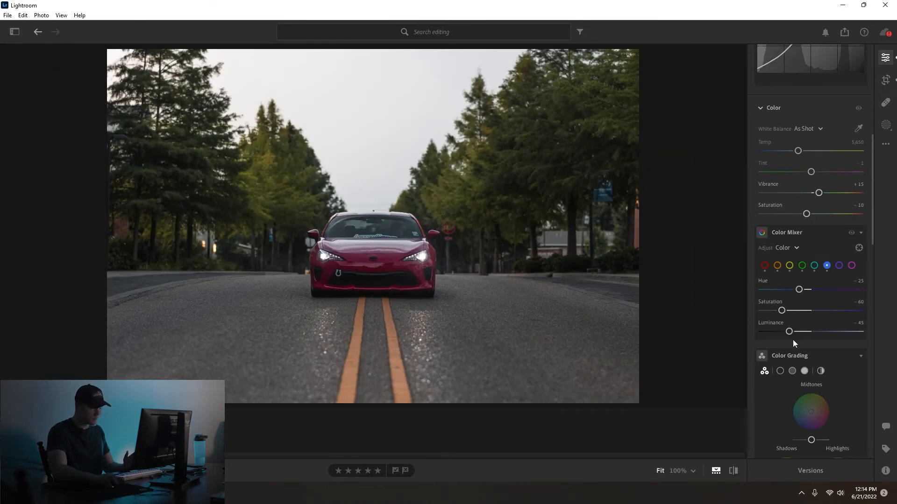
Set the purple range in the Color Mixer to Hue +100 and Saturation -25, checking the car's paint close up.
scroll(794, 343, "down", 1)
left_click(839, 220)
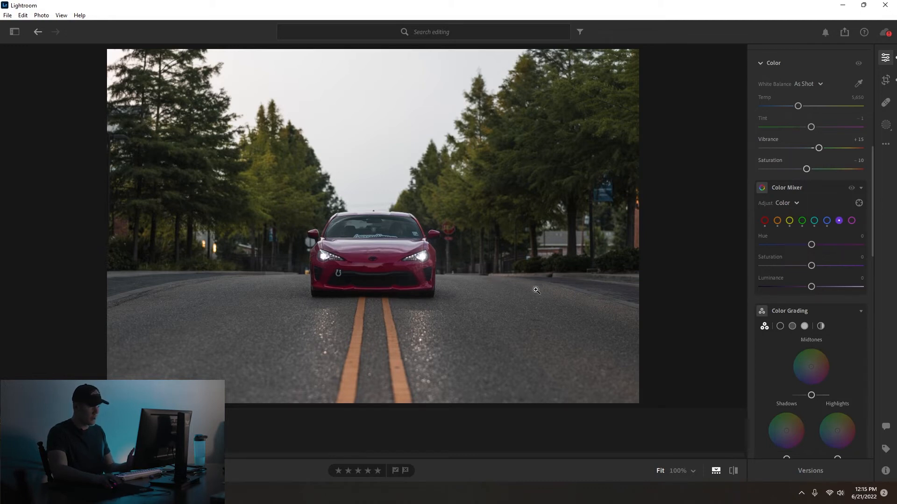
left_click(396, 216)
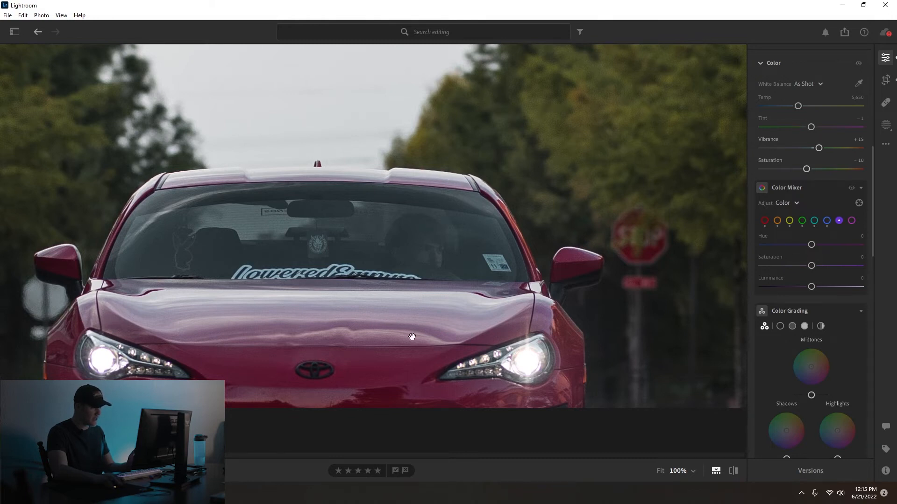
left_click(395, 249)
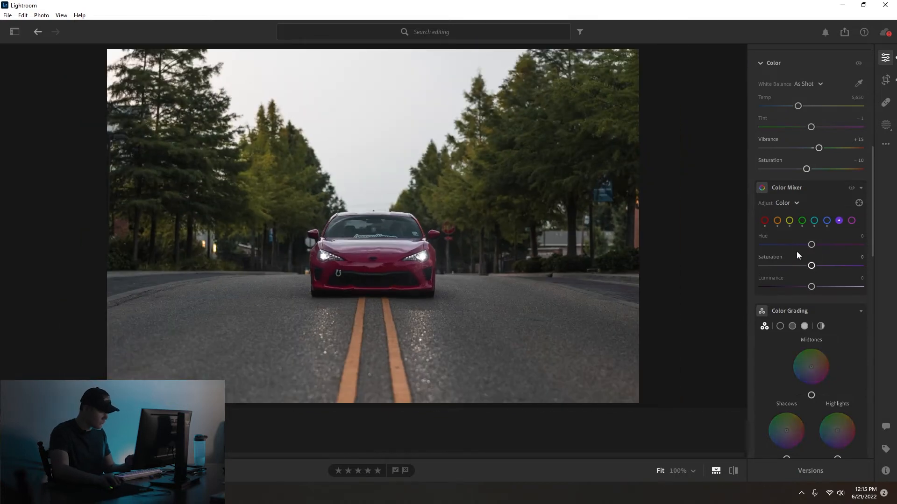
left_click_drag(820, 243, 860, 245)
key("z")
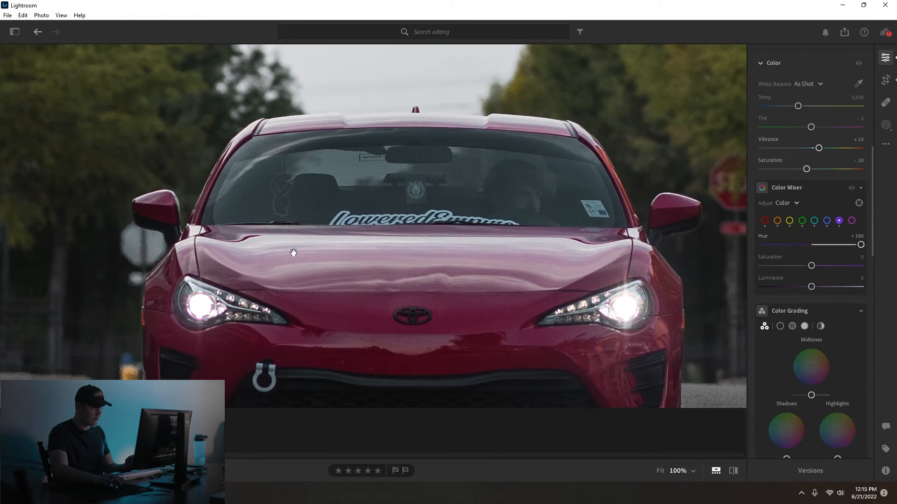
left_click(394, 242)
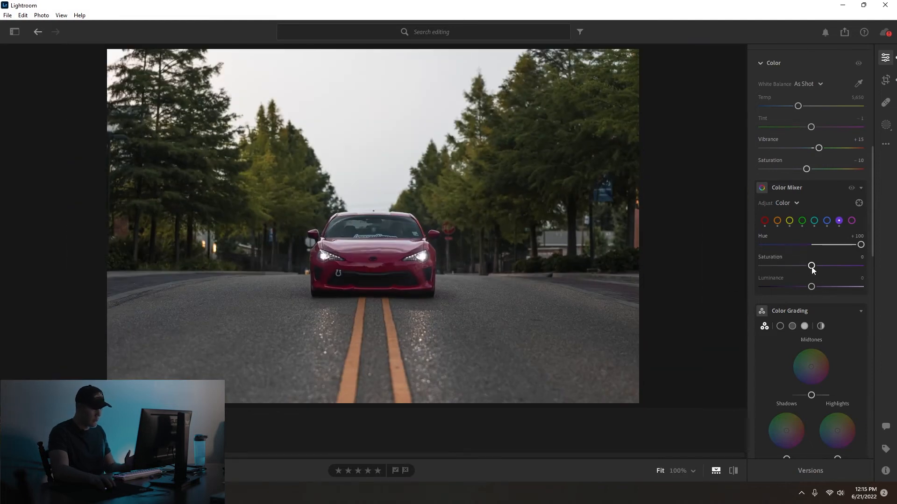
left_click_drag(813, 269, 793, 268)
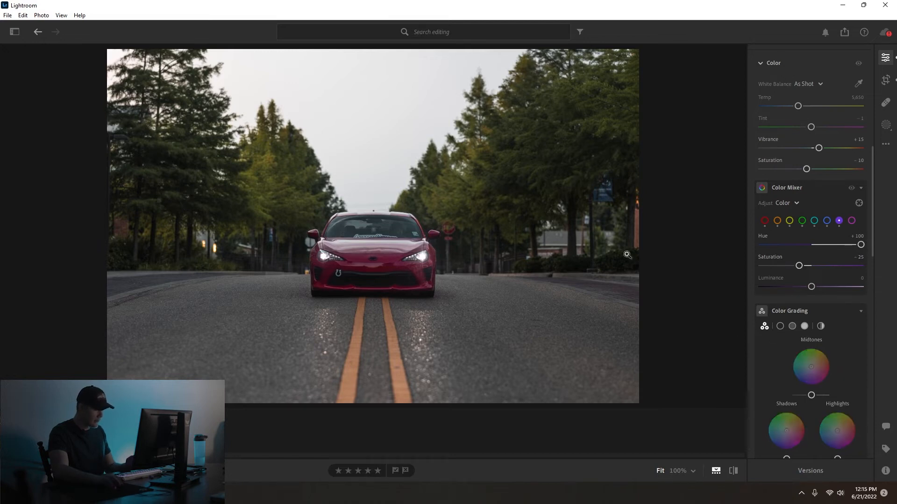
Raise the purple range's Saturation slightly in the Color Mixer, judging the car's paint close up.
left_click(371, 245)
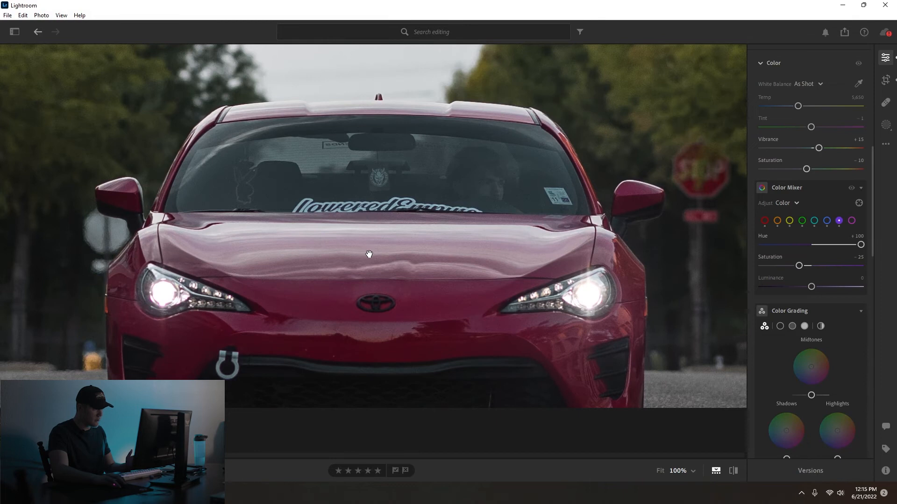
mouse_move(799, 266)
left_mouse_down()
mouse_move(881, 263)
mouse_move(802, 268)
left_mouse_up()
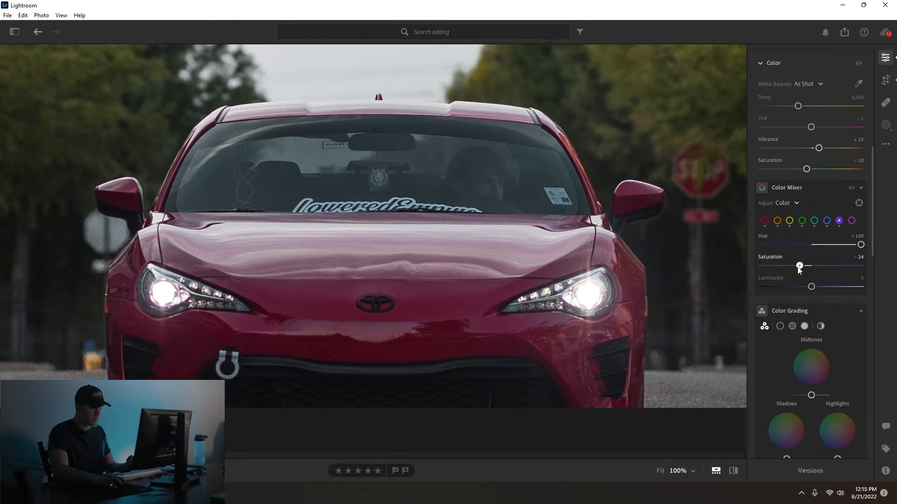
Set the magenta range in the Color Mixer to Hue +100, Saturation +40 and Luminance +60, checking the car's paint close up.
left_click(852, 220)
left_click(704, 265)
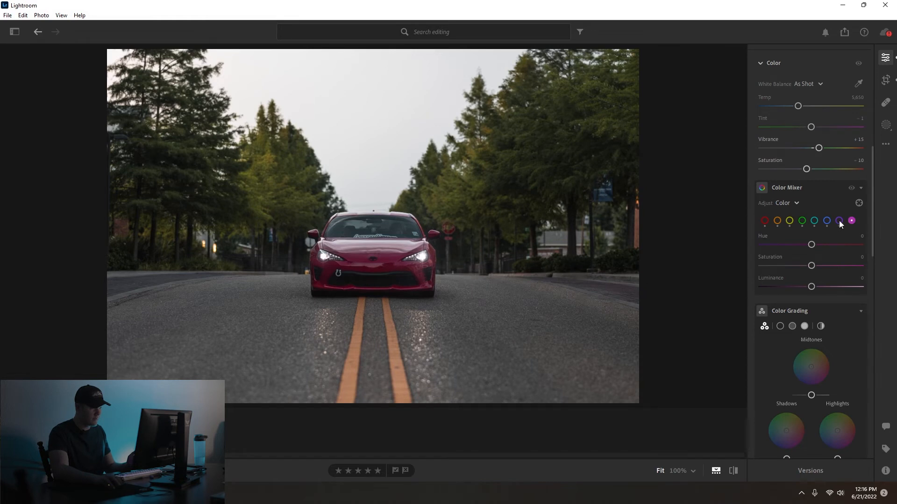
left_click(349, 229)
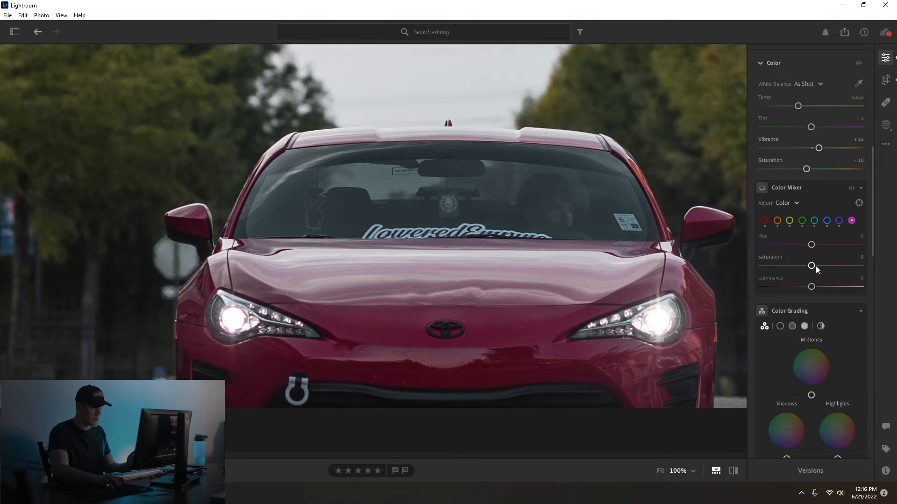
mouse_move(861, 245)
left_mouse_down()
mouse_move(770, 245)
mouse_move(867, 245)
left_mouse_up()
left_click(761, 236)
left_click_drag(815, 247, 888, 247)
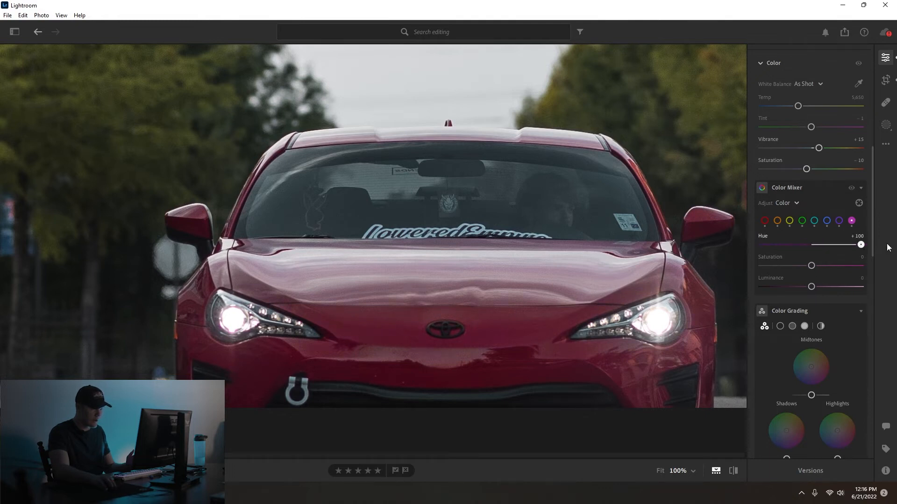
left_click_drag(811, 266, 828, 266)
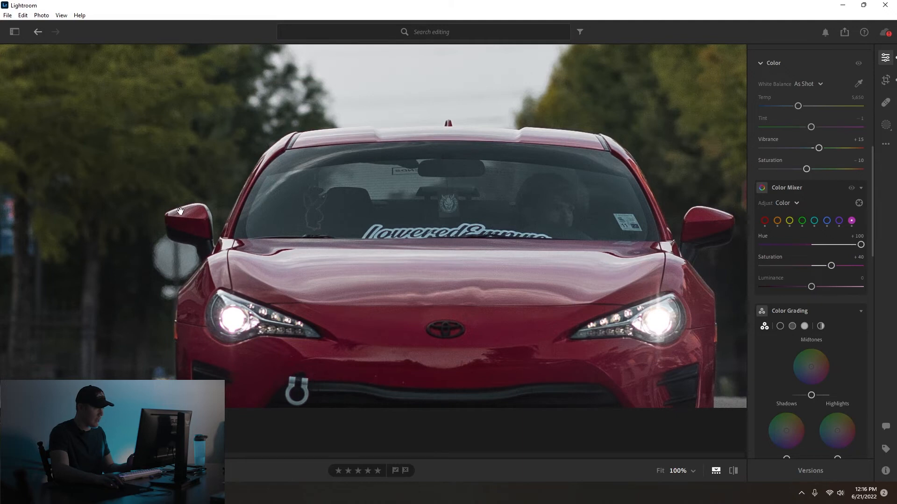
left_click_drag(811, 287, 851, 290)
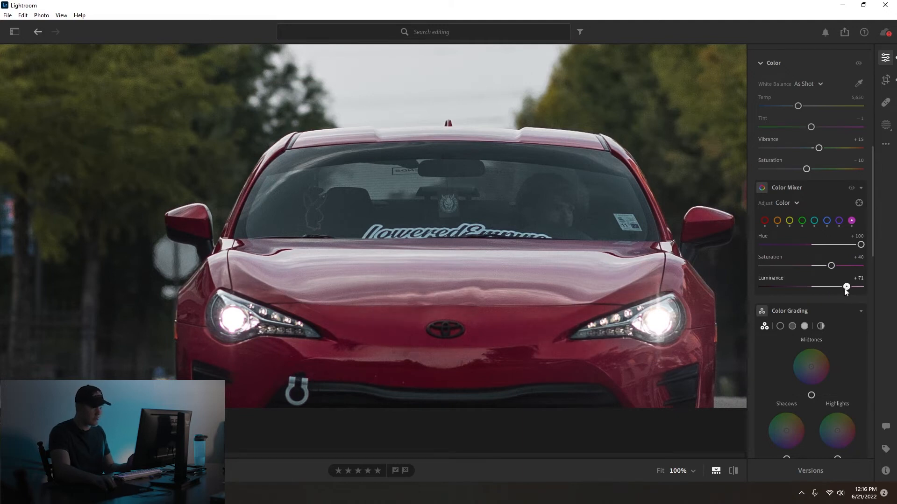
left_click(386, 267)
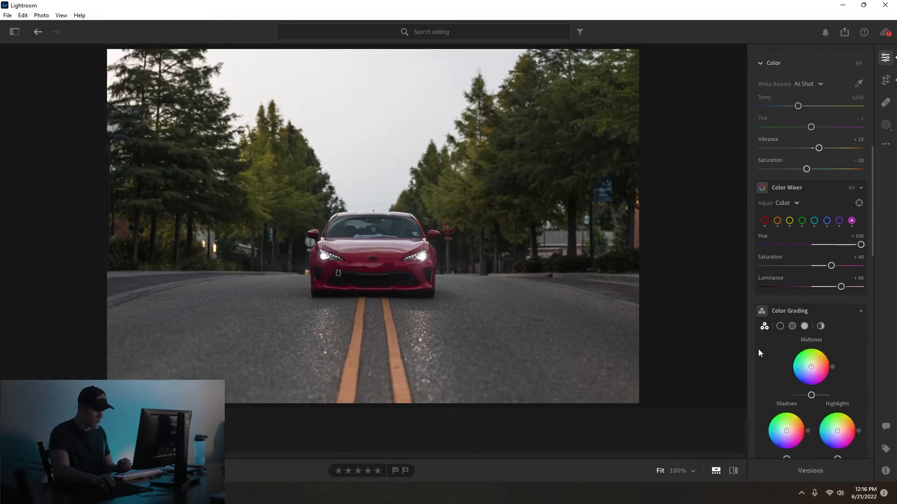
Set the photo's Clarity effect to -12.
scroll(787, 336, "down", 3)
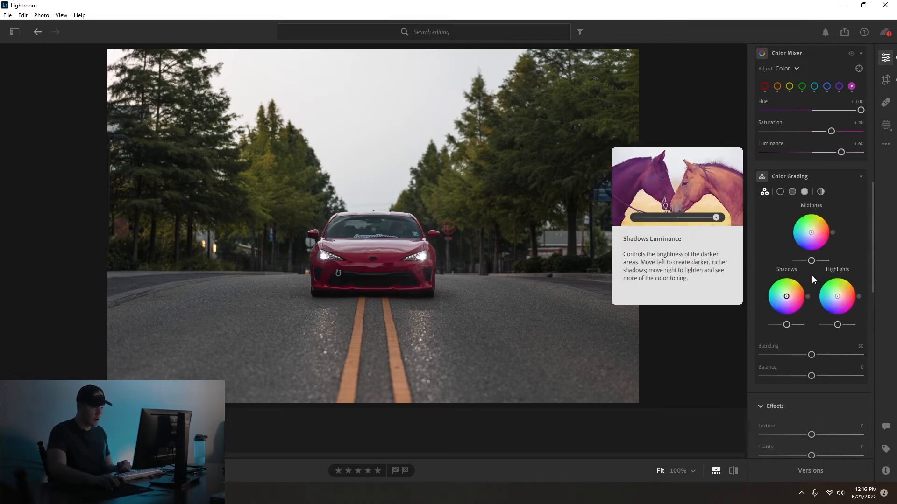
scroll(799, 276, "down", 1)
scroll(799, 279, "down", 3)
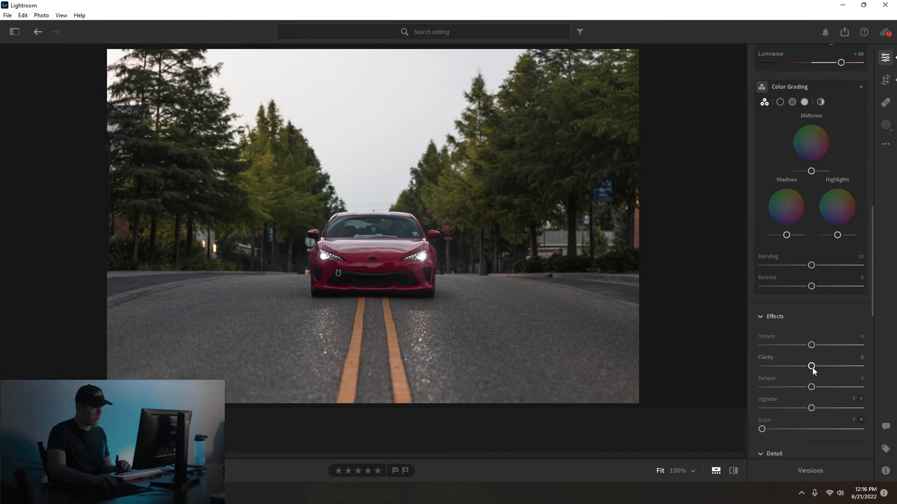
left_click_drag(813, 369, 810, 369)
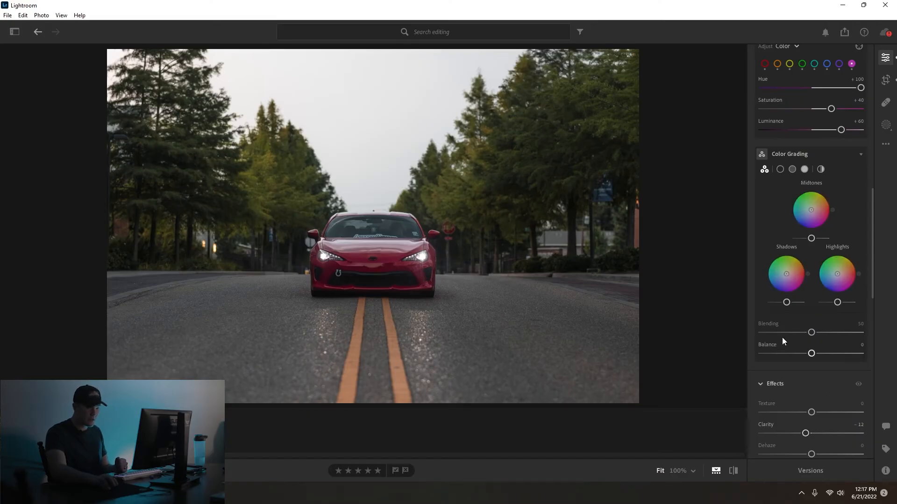
Color grade the photo with faint teal shadows, yellow midtones and orange highlights, and compare it with the original.
scroll(817, 327, "down", 2)
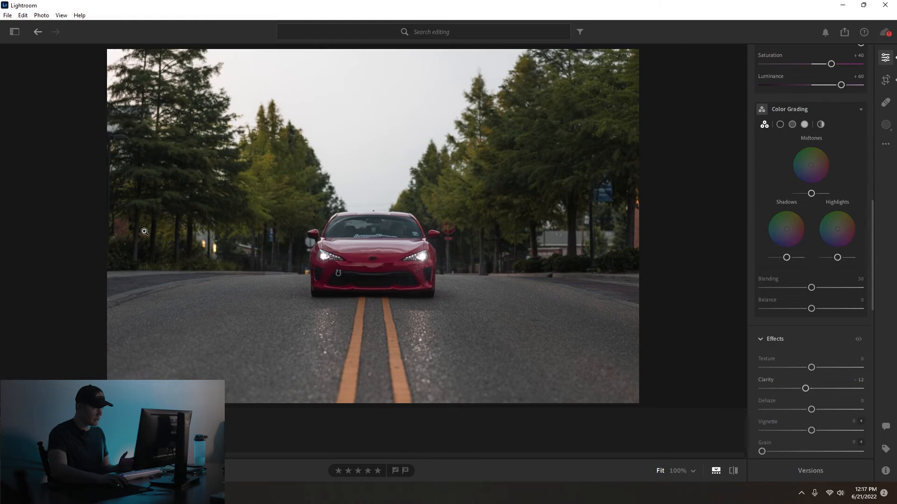
left_click_drag(787, 229, 785, 230)
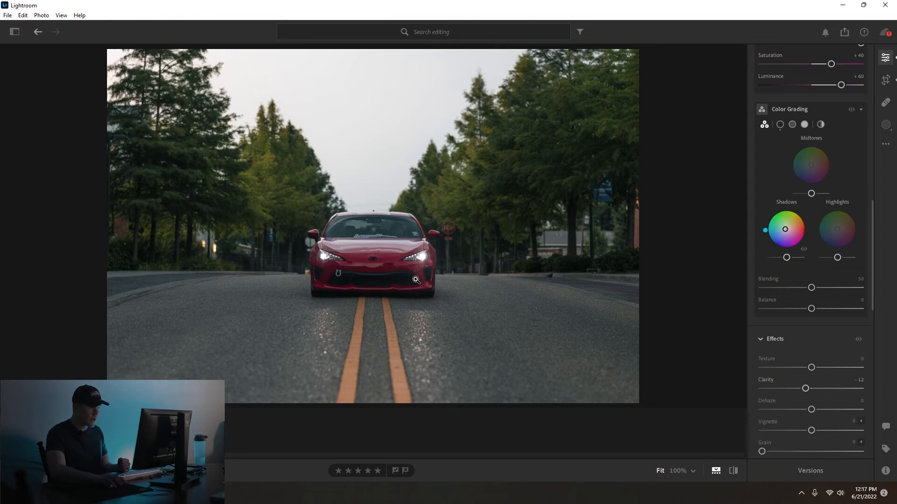
left_click_drag(812, 166, 832, 159)
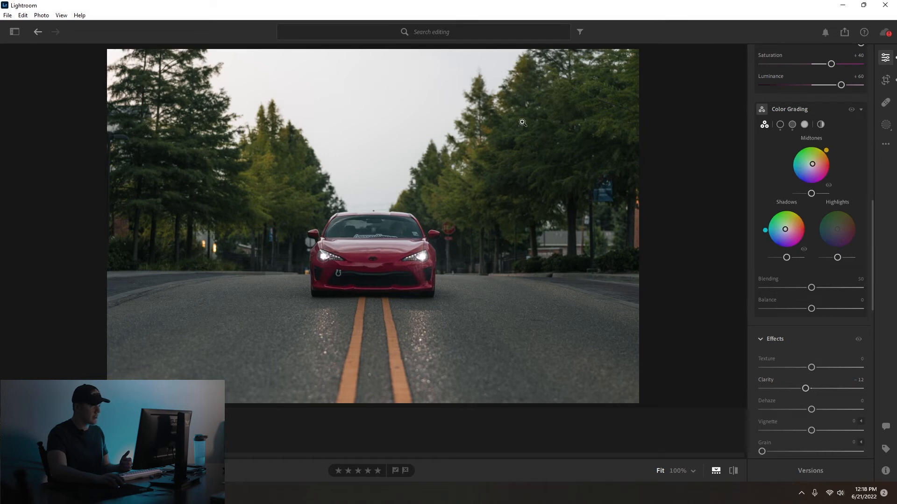
left_click(829, 185)
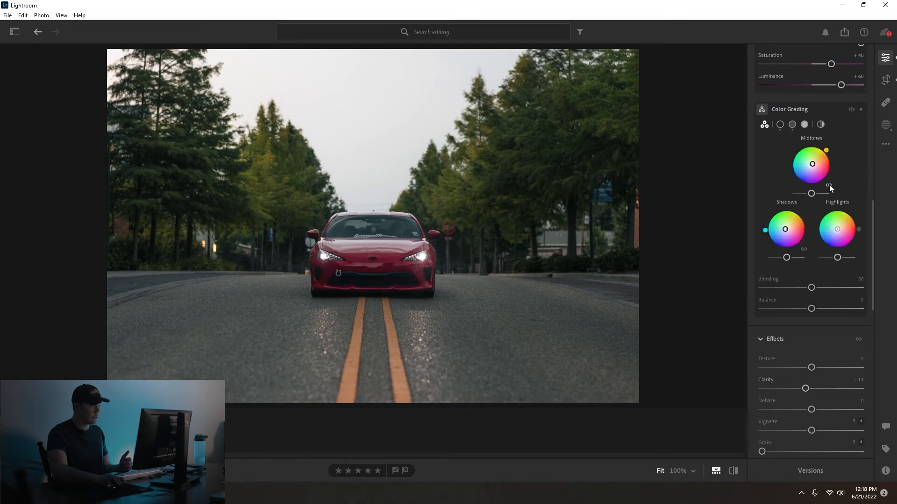
mouse_move(813, 165)
left_click_drag(839, 232, 840, 231)
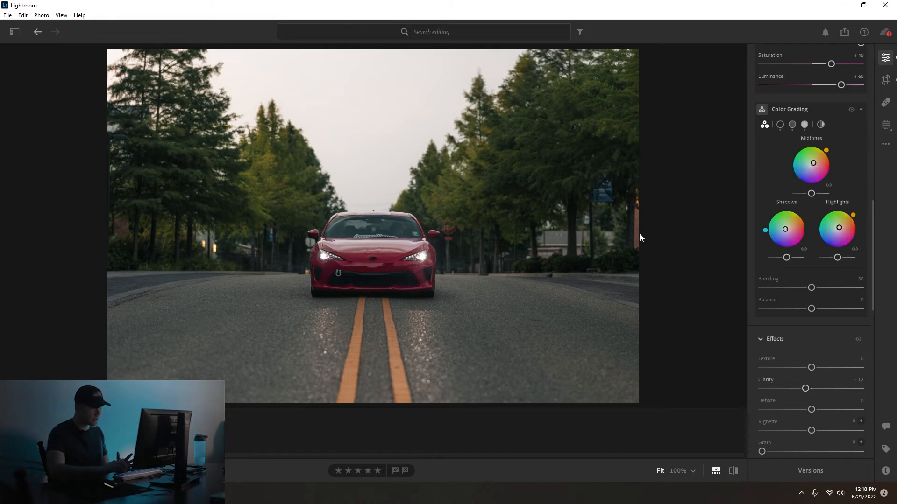
key("backslash")
key("backslash")
key("backslash")
key("backslash")
key("backslash")
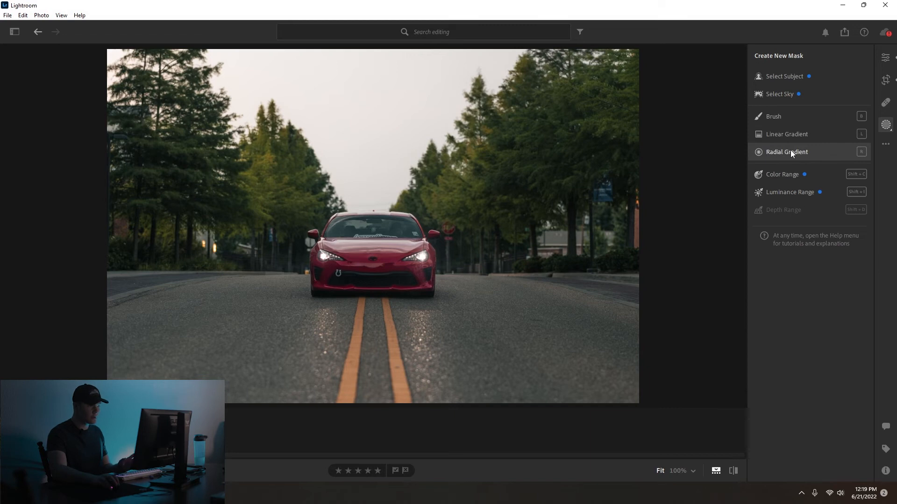
Create a radial gradient mask in an ellipse slightly larger than the car and centre it on the car.
left_click(789, 151)
left_click_drag(385, 266, 466, 314)
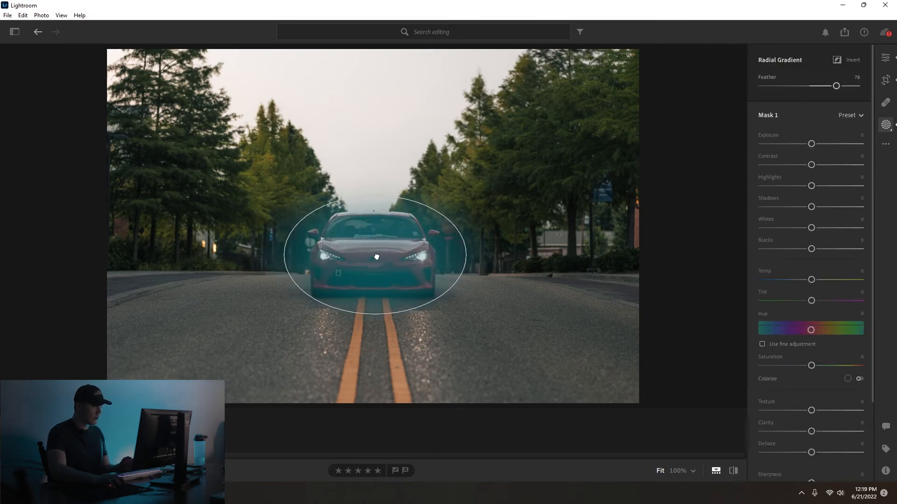
mouse_move(357, 255)
left_mouse_down()
mouse_move(335, 256)
mouse_move(373, 257)
left_mouse_up()
Set the car mask's Clarity to +9 and Sharpness to +9, leaving its Shadows at 0.
scroll(811, 280, "down", 3)
left_click_drag(811, 356, 817, 361)
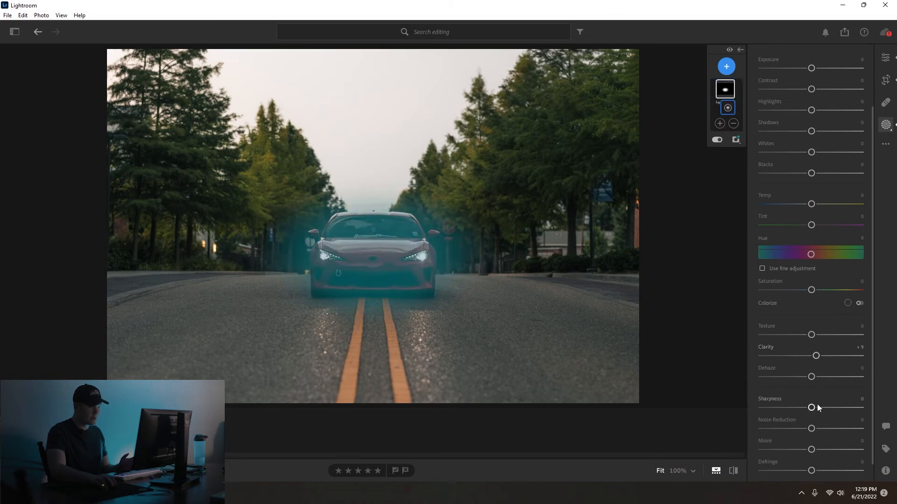
left_click_drag(812, 408, 816, 408)
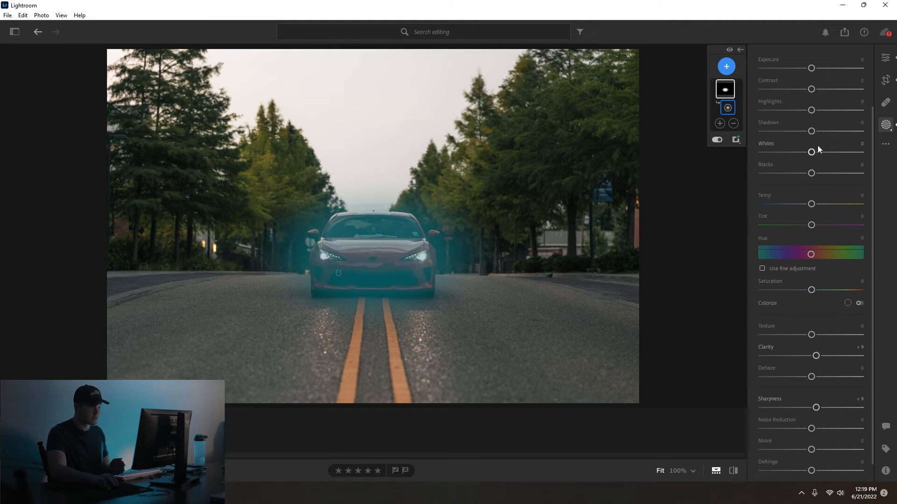
left_click_drag(811, 131, 814, 131)
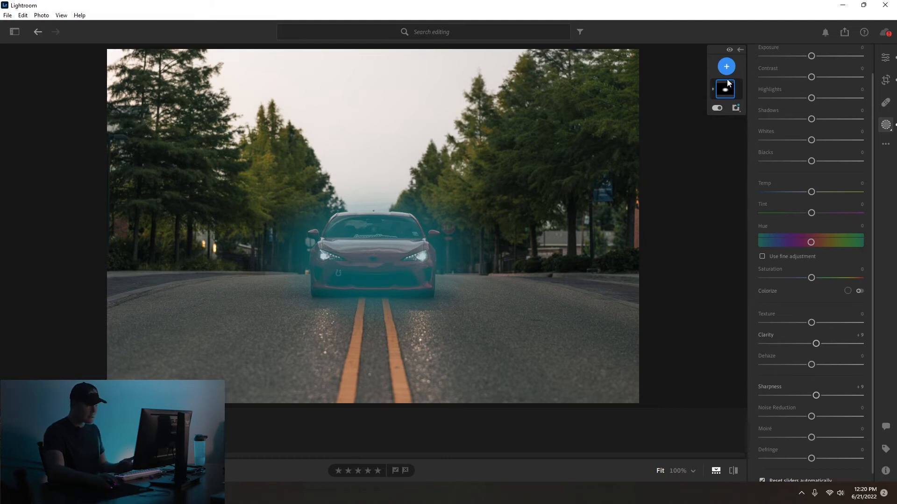
Add a second radial gradient mask and enlarge its ellipse to nearly the photo's full width, with a wide inner zone.
left_click(726, 66)
left_click(750, 154)
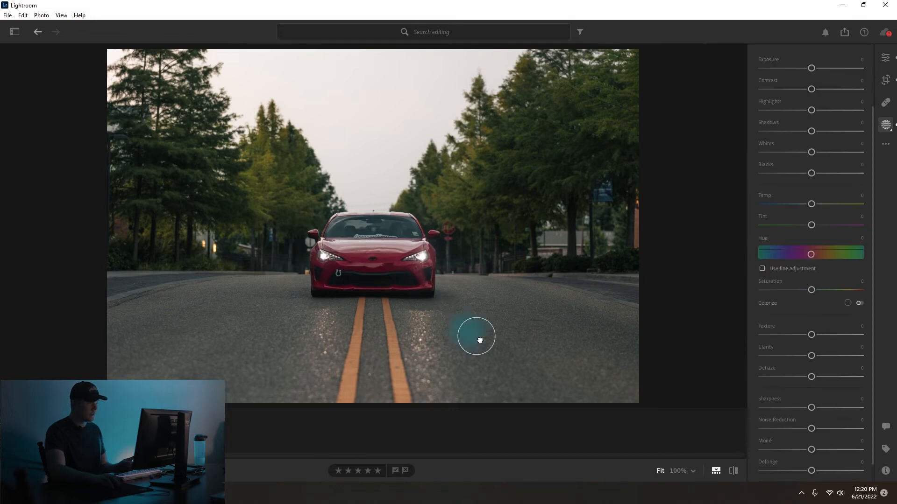
left_click_drag(377, 239, 550, 238)
left_click_drag(379, 263, 376, 362)
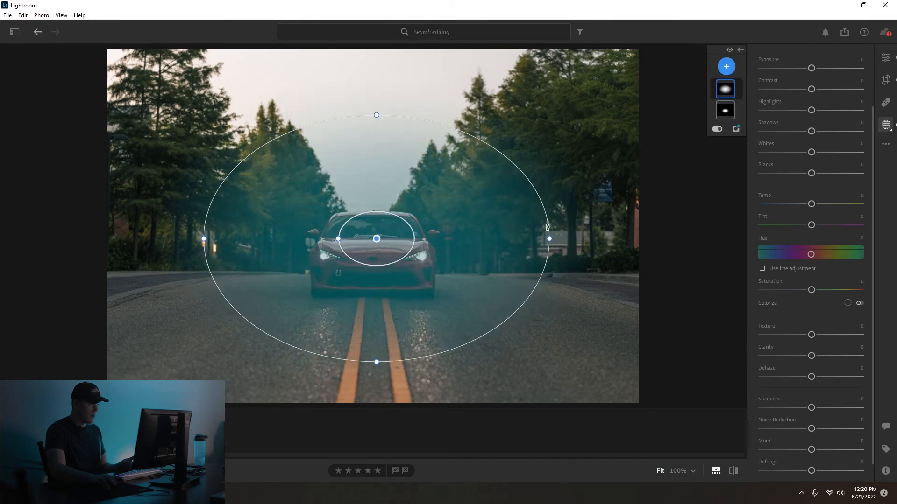
left_click_drag(550, 238, 641, 239)
left_click_drag(377, 114, 376, 66)
left_click_drag(374, 239, 373, 182)
left_click_drag(317, 182, 251, 182)
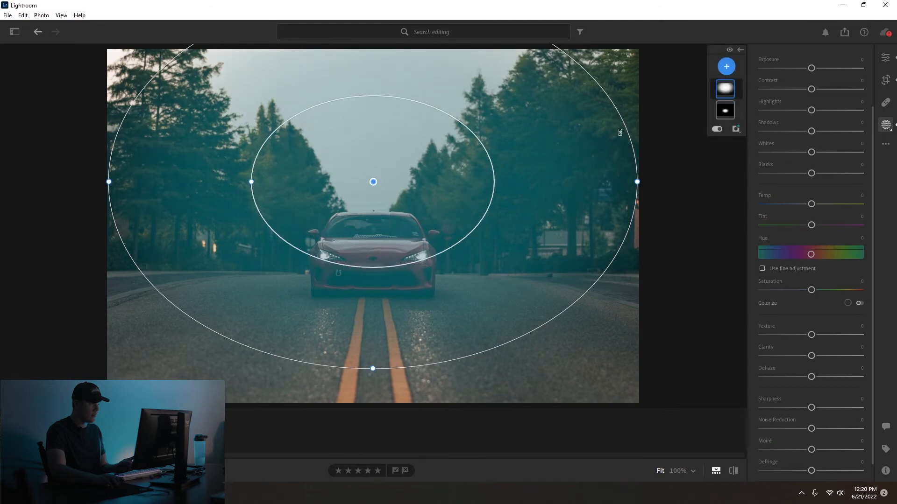
Invert the large radial mask, lower it over the car and widen its inner zone to a Feather of 43.
scroll(754, 85, "up", 2)
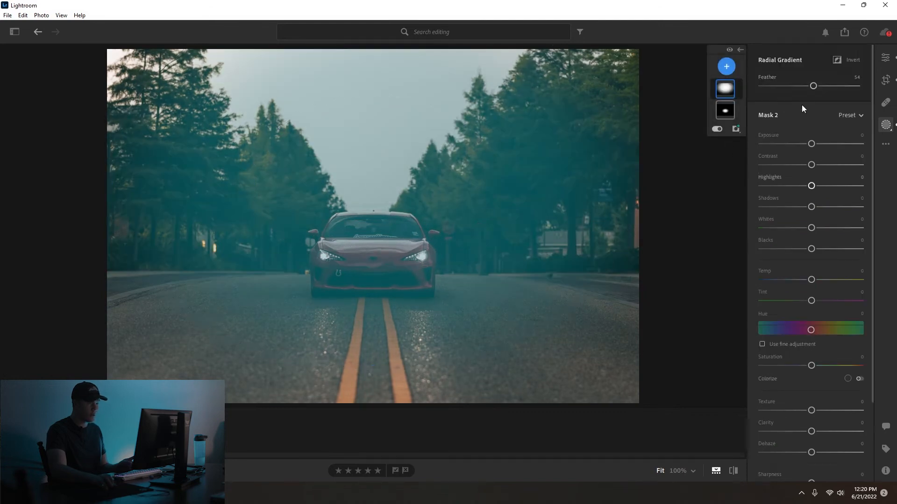
left_click(847, 62)
left_click_drag(372, 190, 376, 217)
left_click_drag(257, 224, 227, 218)
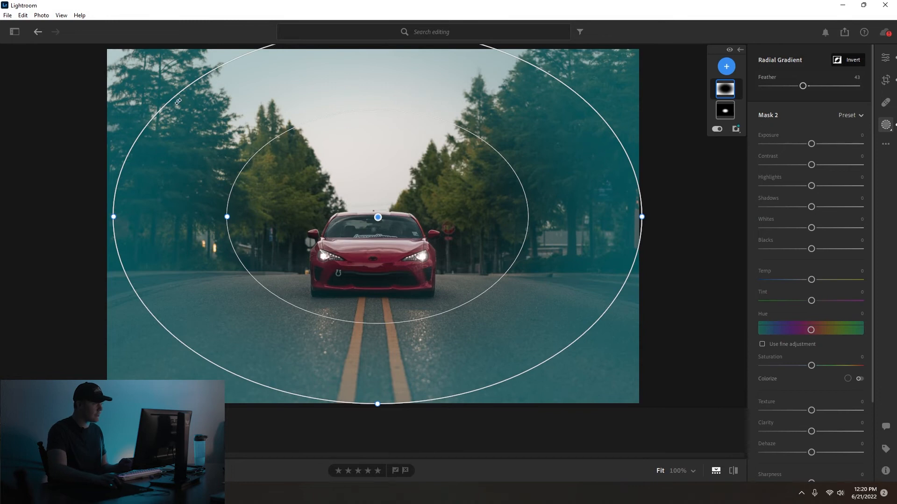
Set the inverted mask's Exposure to -1.08, centre its ellipse on the car and widen the inner zone a little more.
left_click_drag(811, 144, 796, 145)
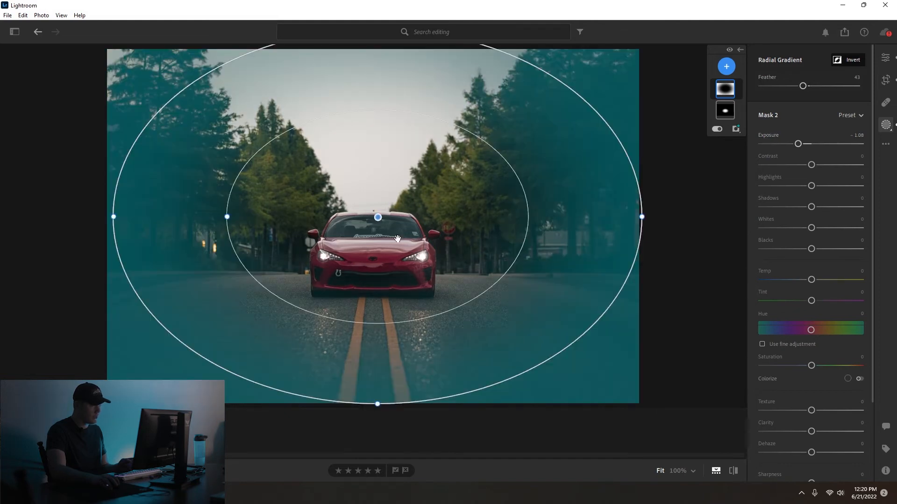
left_click_drag(378, 219, 374, 219)
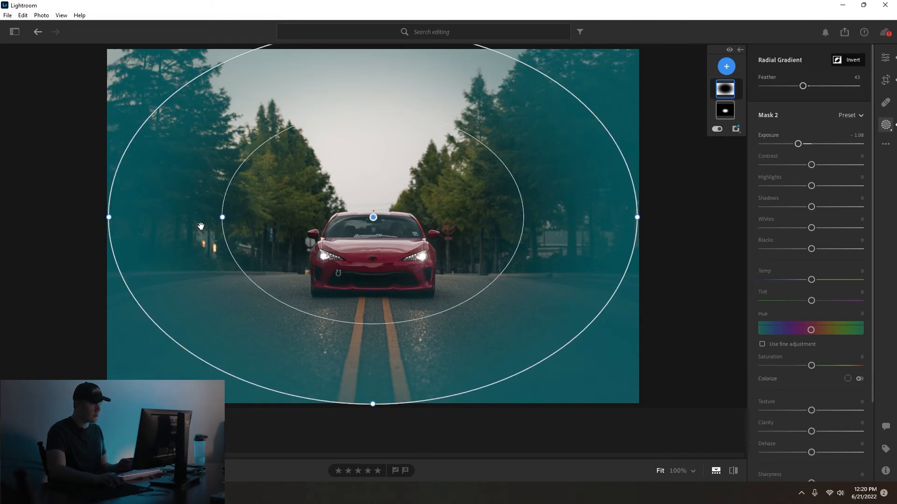
left_click_drag(226, 219, 209, 217)
left_click(884, 60)
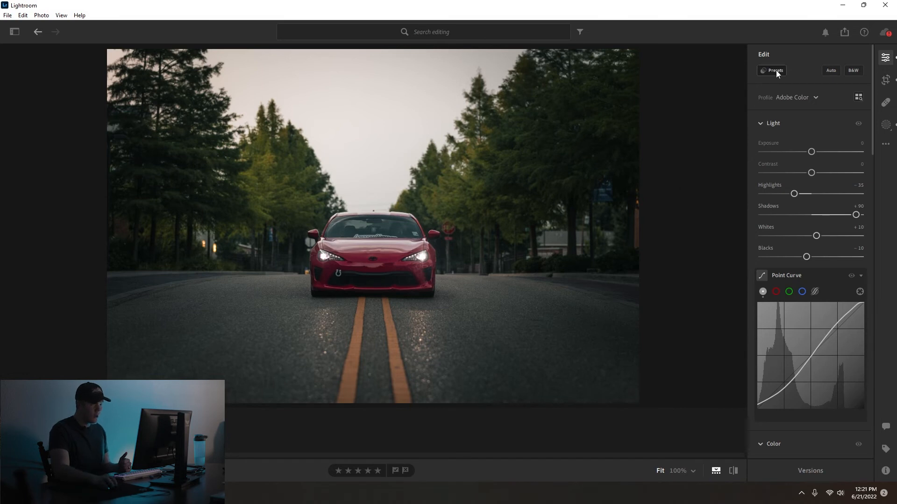
Add a narrow upright radial gradient mask over the road reflection just right of the yellow lines and set its Exposure to +0.32.
left_click(887, 125)
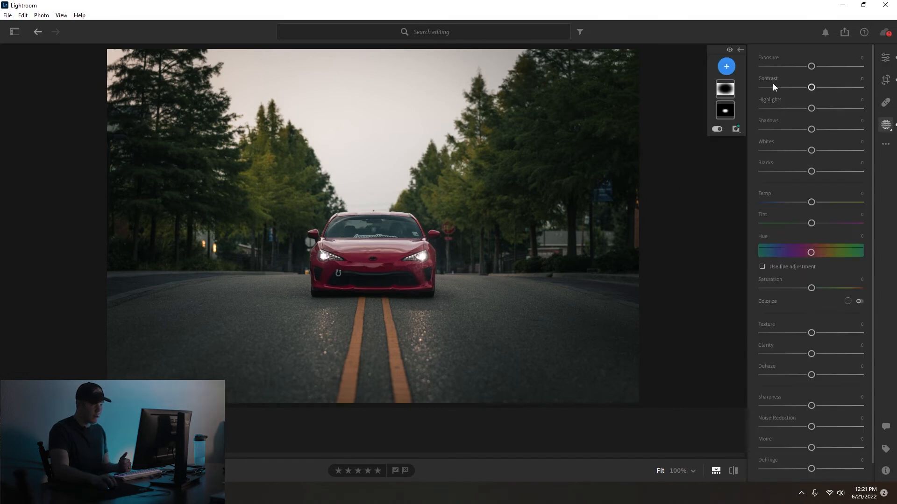
left_click(726, 66)
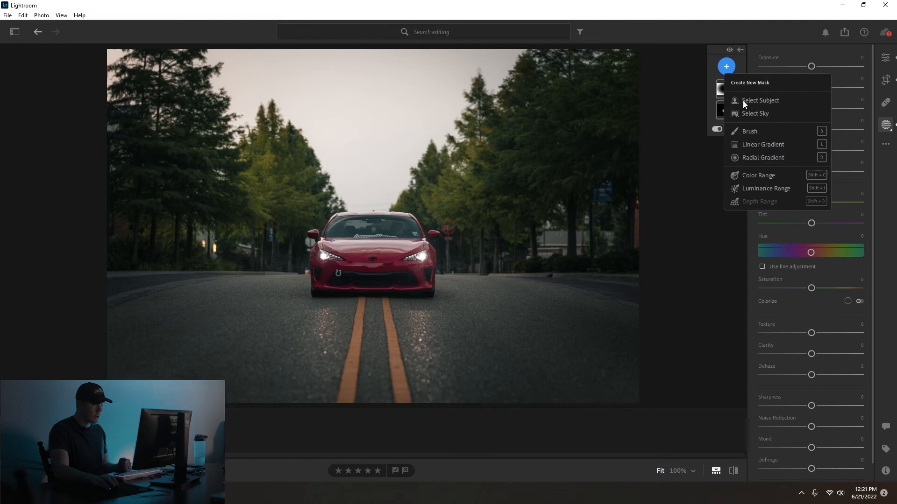
left_click(727, 67)
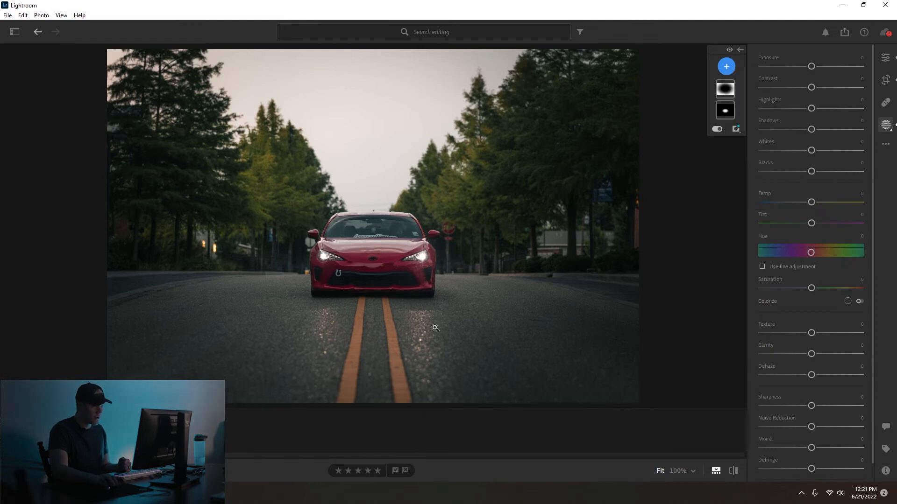
left_click(727, 67)
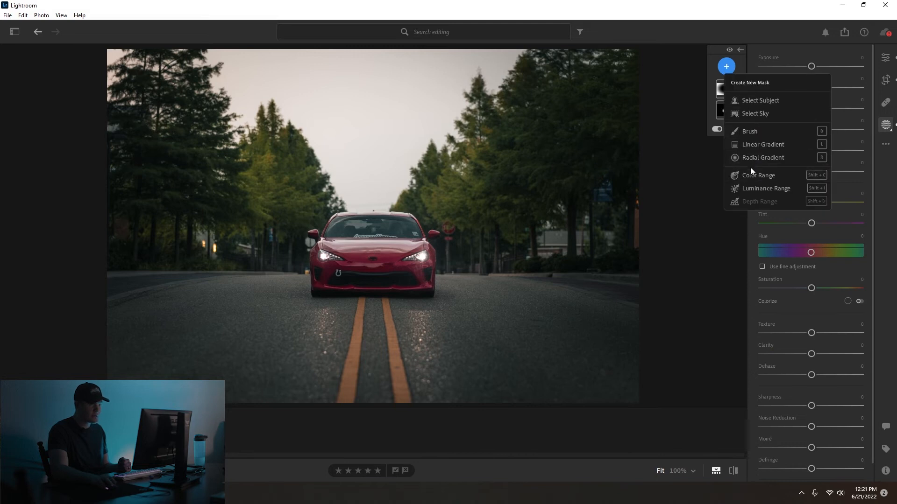
left_click(755, 156)
left_click_drag(423, 337, 447, 387)
mouse_move(422, 337)
left_mouse_down()
mouse_move(454, 371)
mouse_move(427, 349)
left_mouse_up()
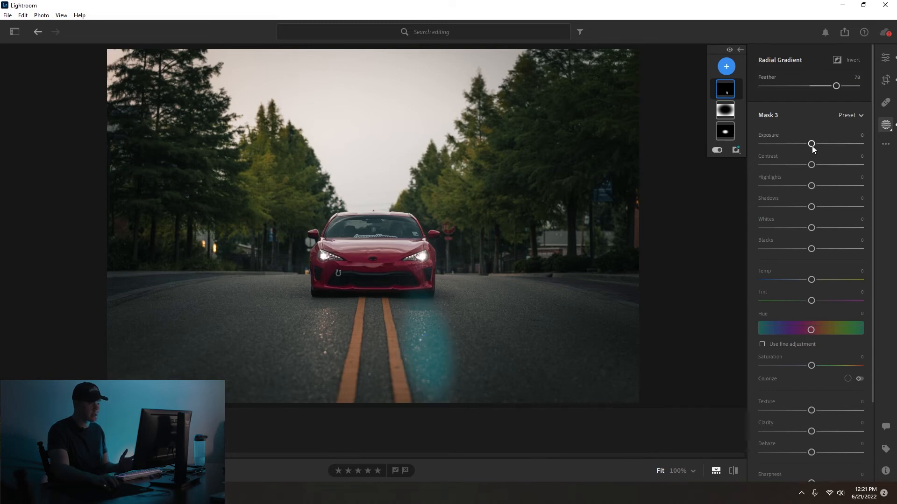
left_click_drag(813, 148, 815, 147)
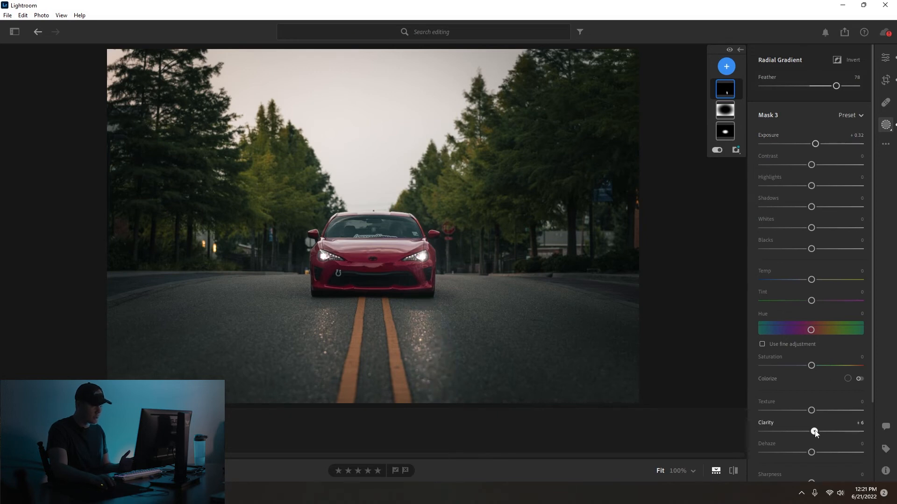
Set the reflection mask's Clarity to +7 and Temp to -5, and duplicate its radial gradient onto the reflection left of the yellow lines.
left_click_drag(811, 280, 811, 281)
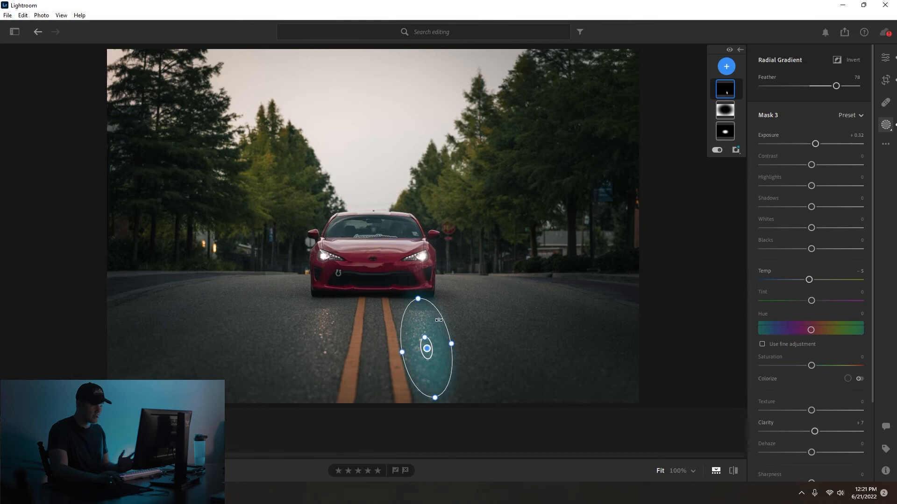
right_click(427, 350)
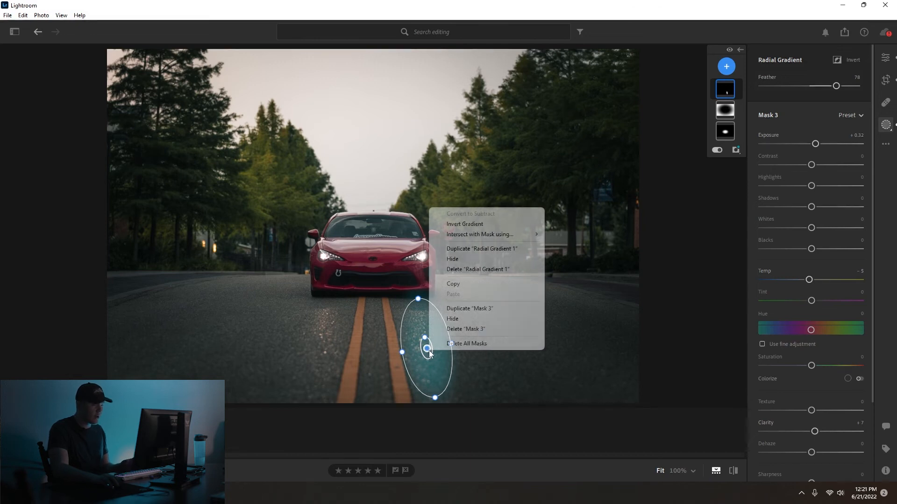
left_click(478, 249)
left_click_drag(427, 348, 317, 345)
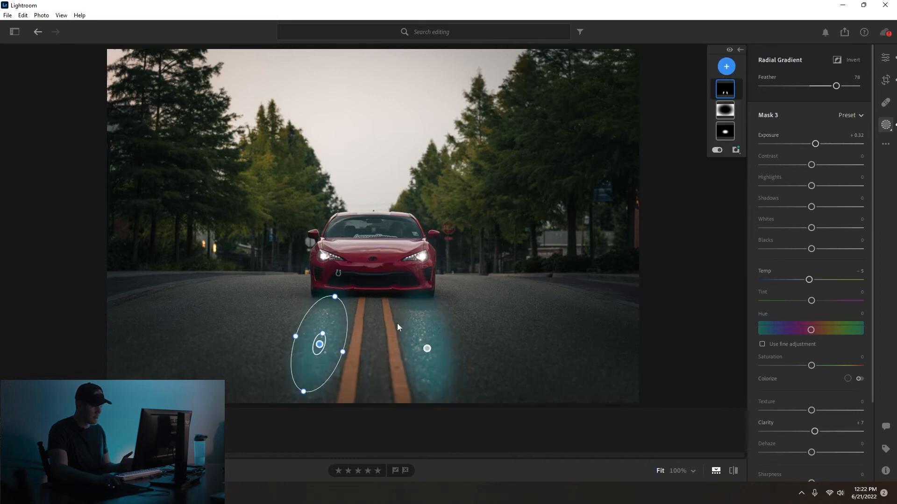
left_click(319, 345)
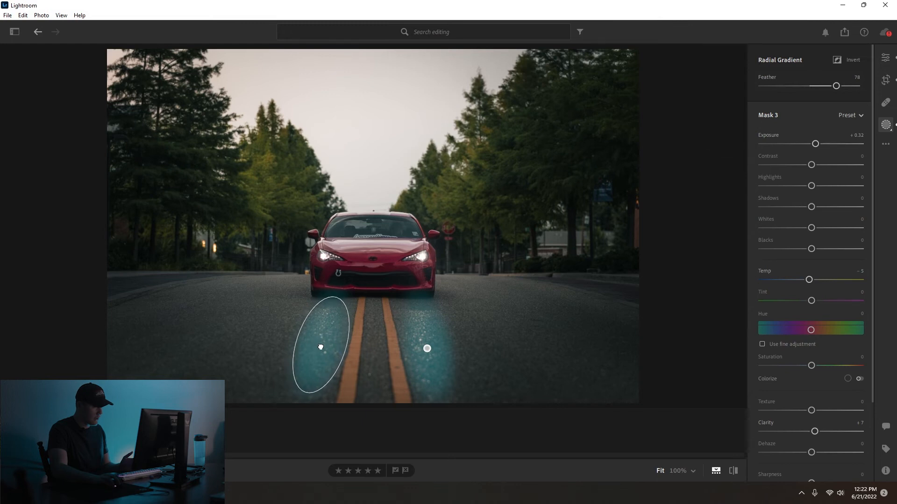
Compare the edit with the original photo and delete the stray radial gradient over the sky and right-hand trees.
left_click(885, 57)
key("backslash")
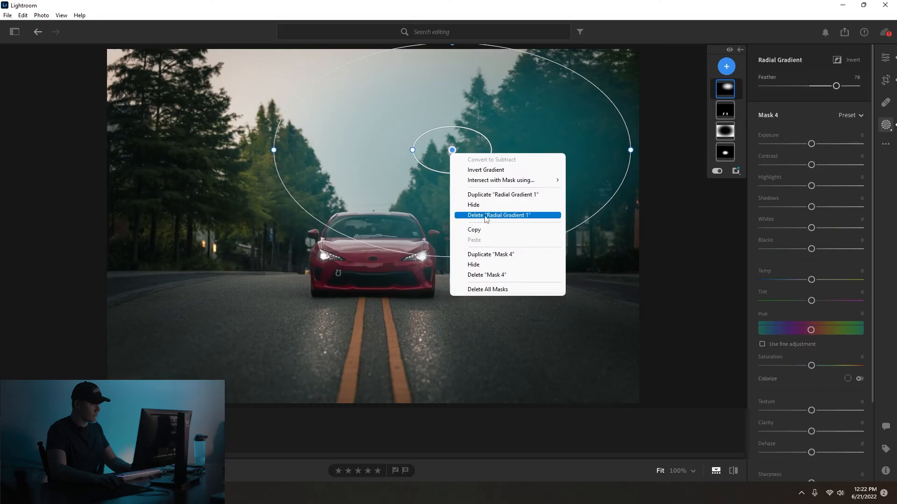
left_click(491, 216)
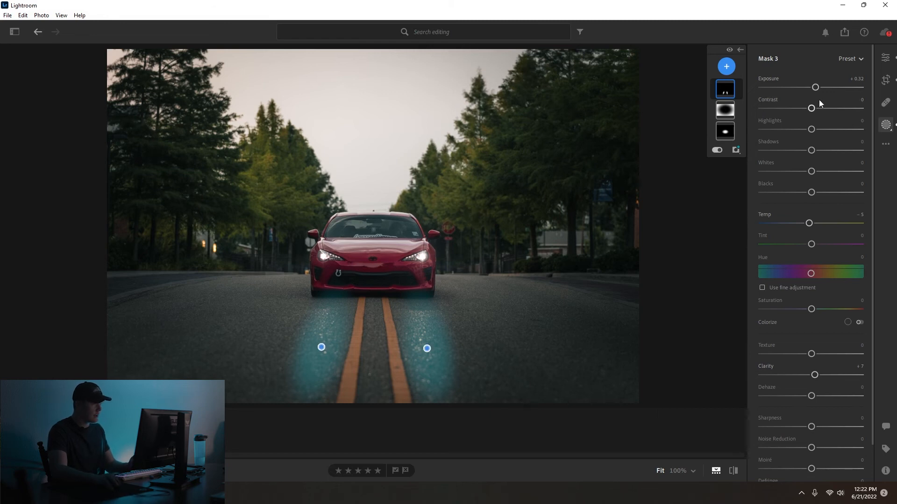
left_click(885, 57)
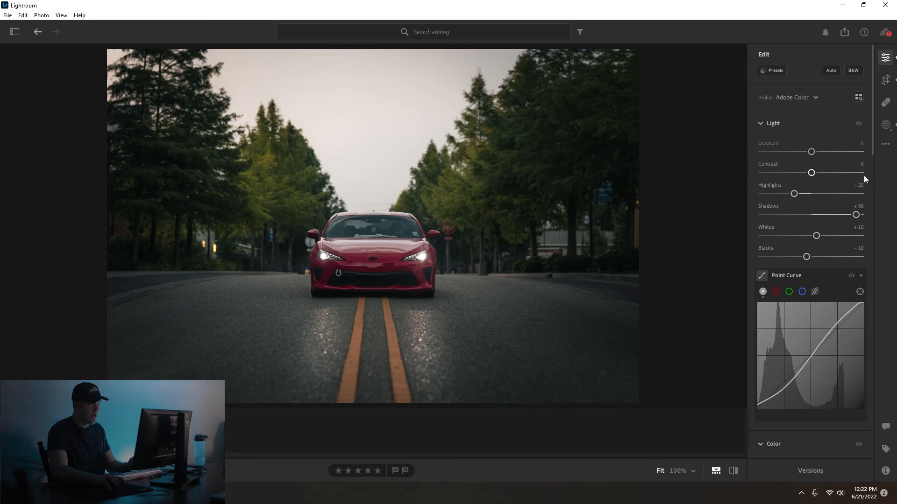
Add a wide radial gradient mask over the sky and treetops, centred in the upper half of the photo.
left_click(886, 126)
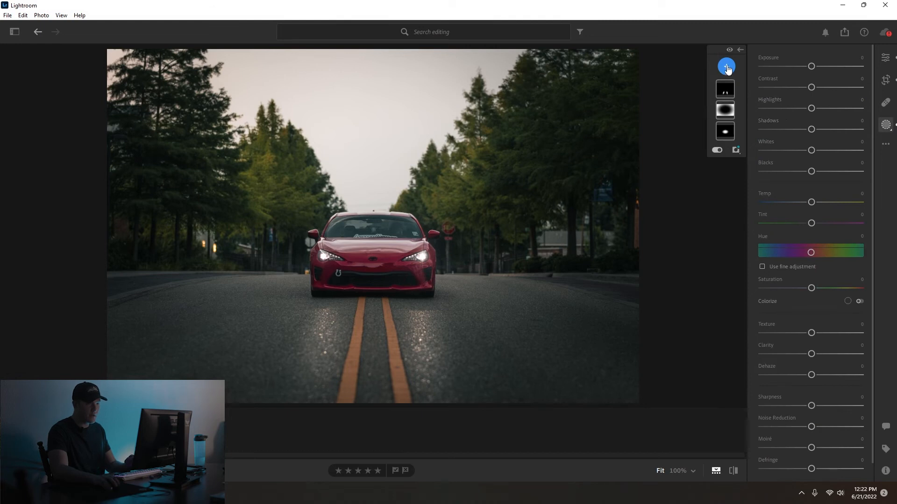
left_click(726, 67)
left_click(764, 157)
left_click_drag(322, 113, 561, 225)
left_click_drag(327, 113, 325, 111)
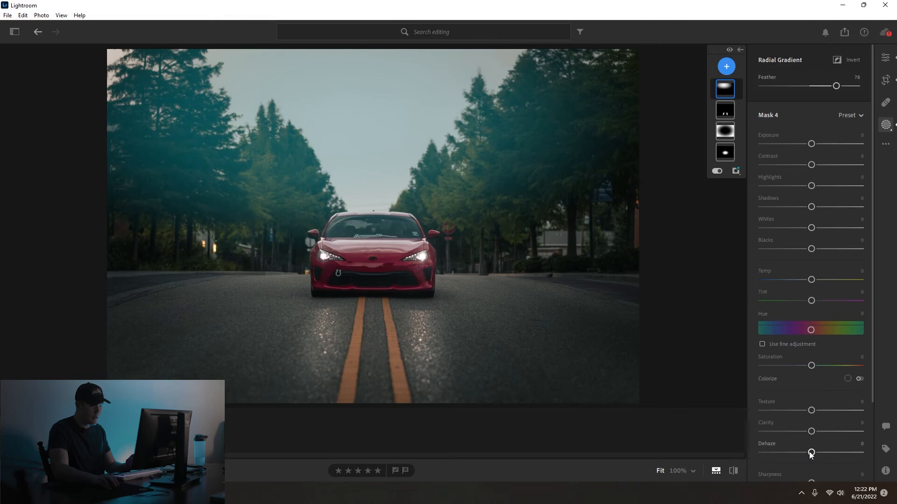
Set the sky mask's Dehaze to -25, Exposure to +0.12 and Temp to +5, and review the photo without the overlay.
left_click_drag(810, 453, 800, 453)
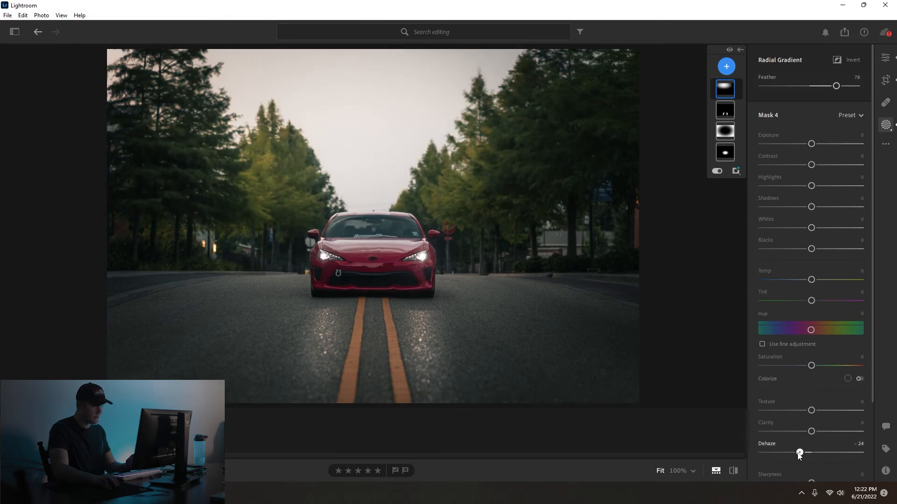
left_click_drag(811, 144, 816, 144)
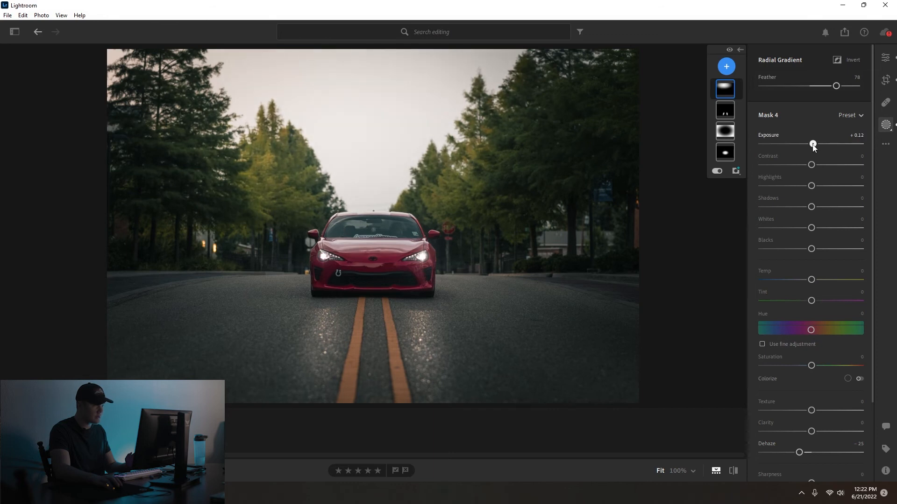
left_click_drag(812, 145, 813, 145)
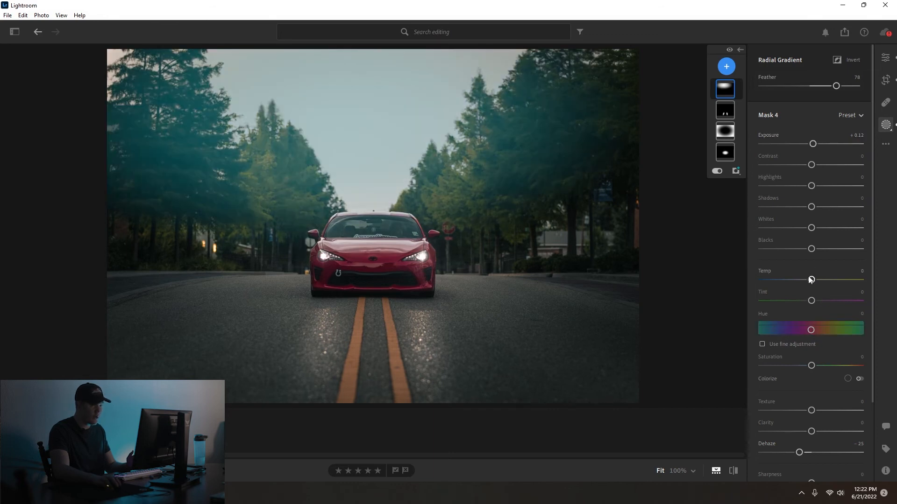
left_click_drag(812, 279, 813, 280)
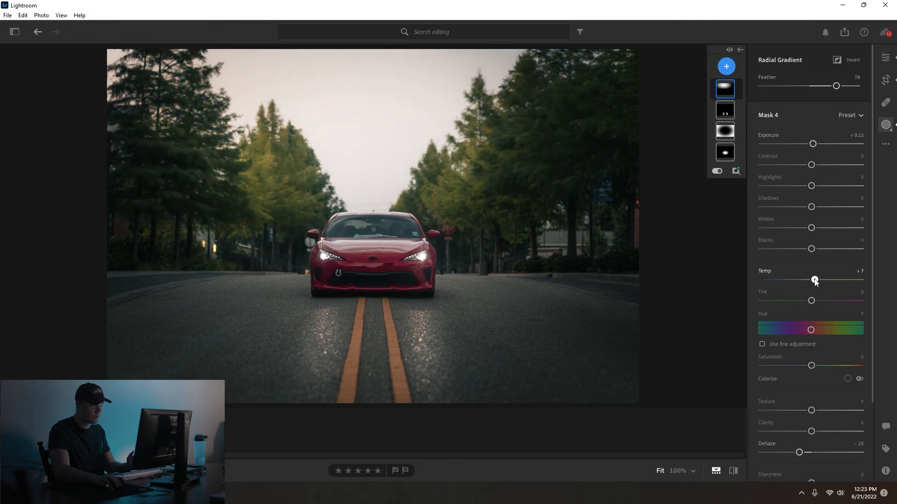
left_click_drag(813, 281, 814, 282)
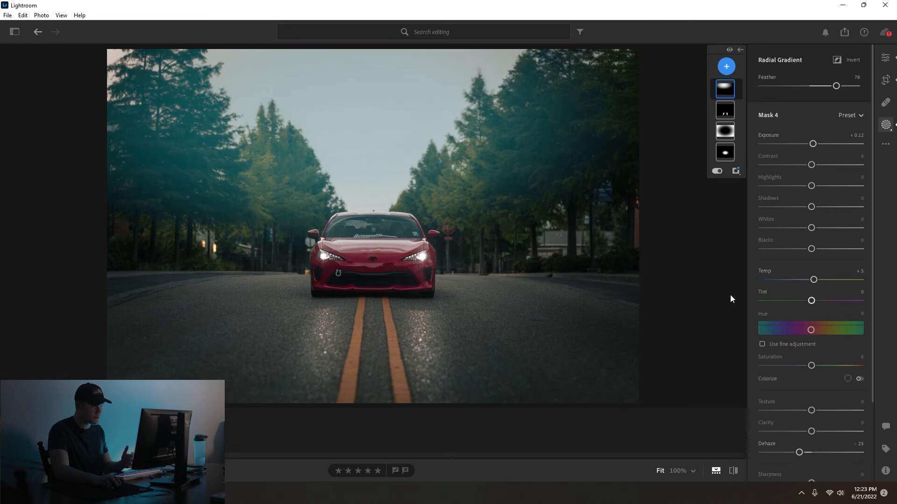
left_click(885, 57)
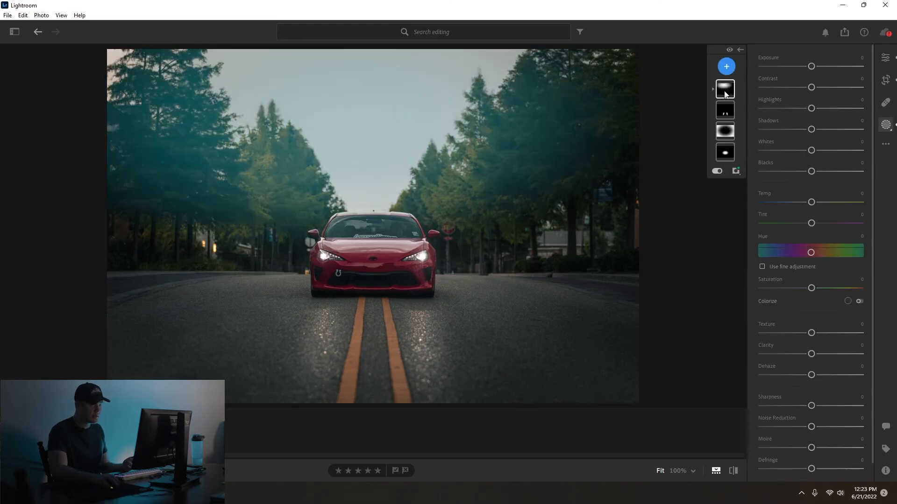
Strengthen the sky mask's haze and warmth by setting Dehaze to -44 and Temp to +7.
left_click(725, 93)
left_click_drag(799, 452, 788, 454)
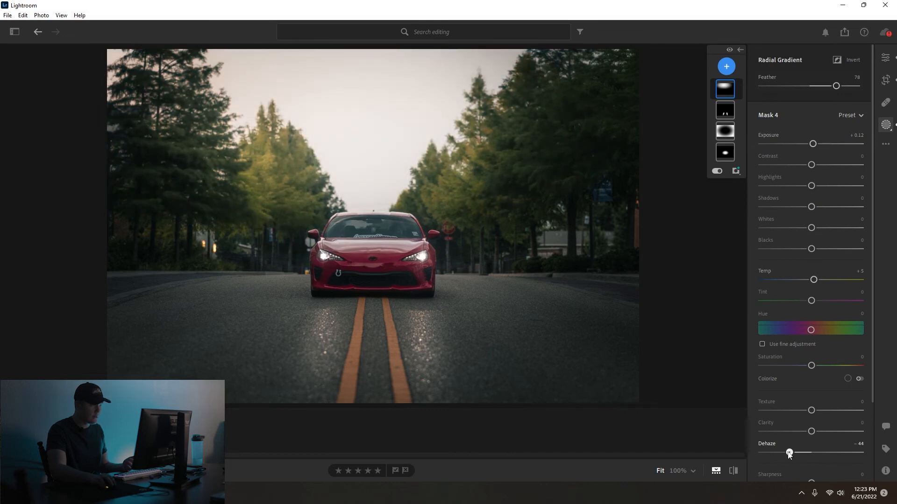
left_click_drag(813, 279, 816, 281)
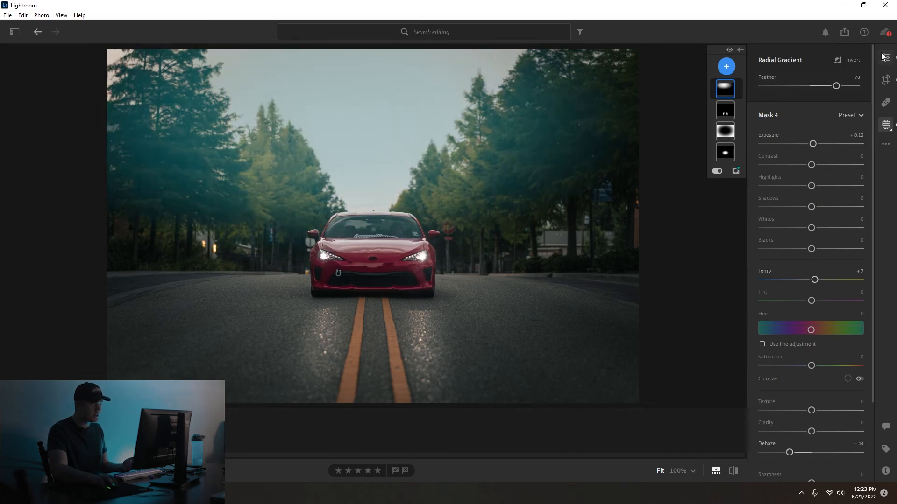
left_click(883, 57)
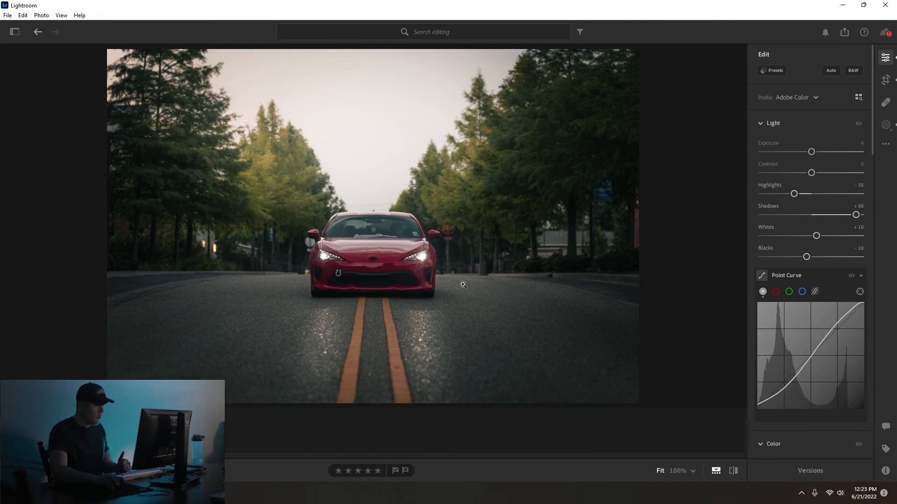
Paint a new brush mask over the car's windshield with a size 17 brush.
left_click(375, 229)
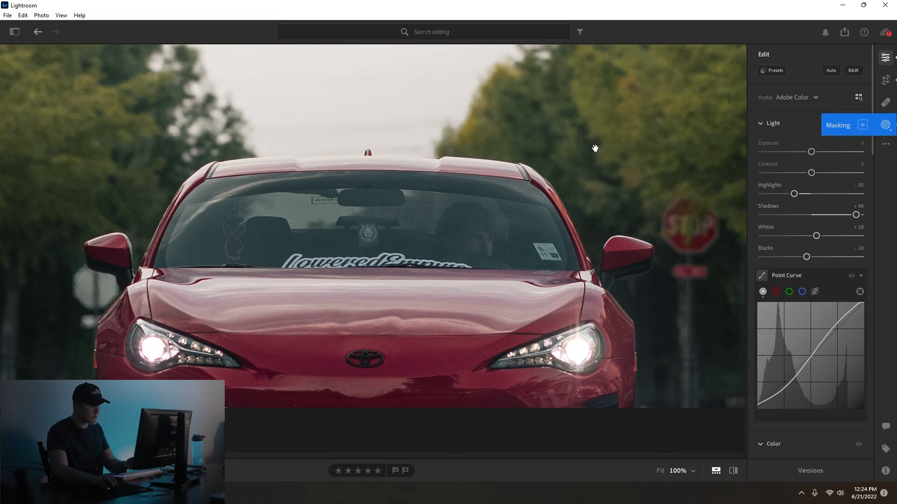
key("b")
key("bracketleft")
mouse_move(520, 212)
left_mouse_down()
mouse_move(334, 199)
mouse_move(237, 205)
mouse_move(201, 217)
mouse_move(185, 238)
mouse_move(220, 247)
mouse_move(558, 252)
mouse_move(521, 204)
mouse_move(331, 190)
mouse_move(220, 198)
mouse_move(193, 211)
mouse_move(175, 247)
left_mouse_up()
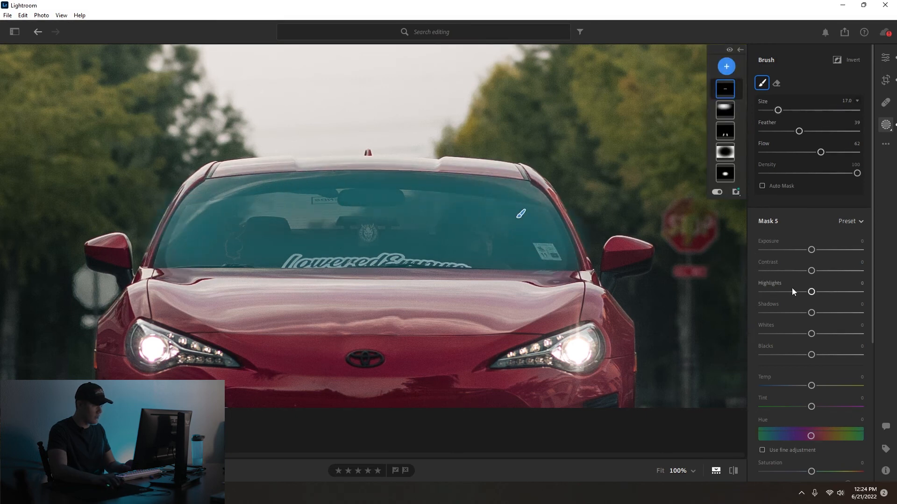
Darken the windshield mask with Exposure -1.48 and Dehaze +11.
left_click_drag(812, 251, 801, 251)
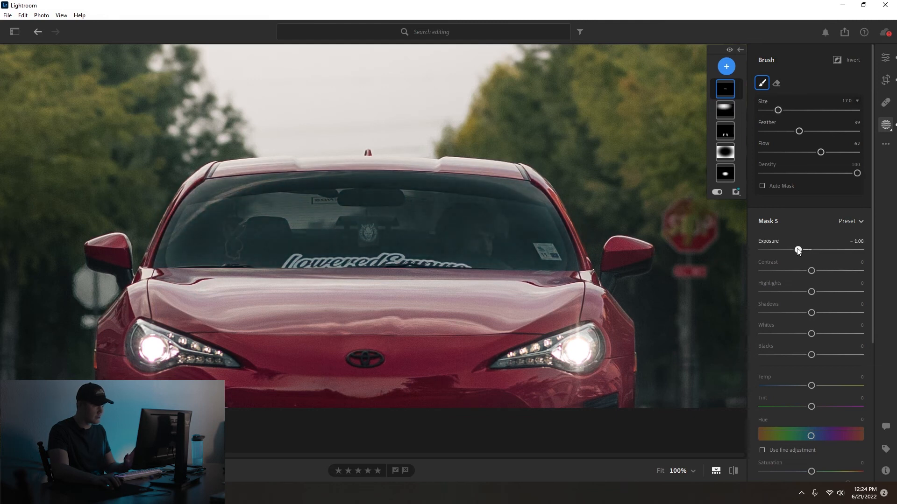
scroll(808, 280, "down", 3)
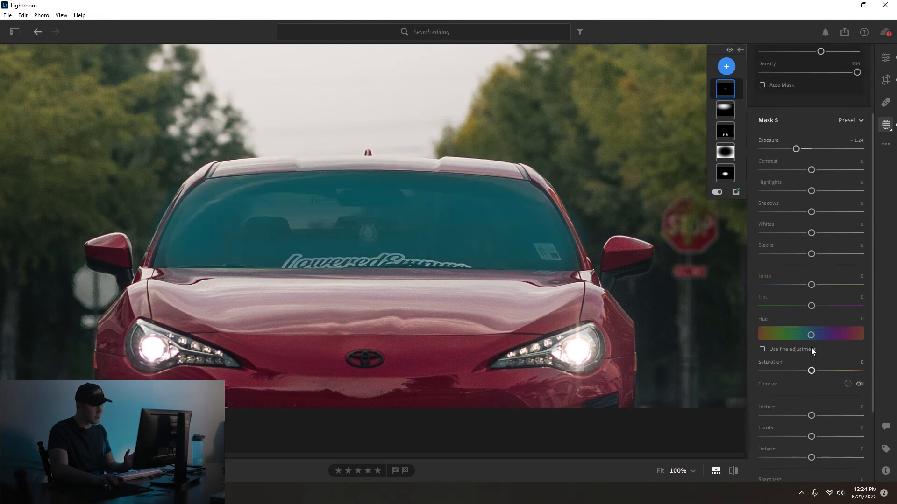
left_click_drag(811, 460, 815, 459)
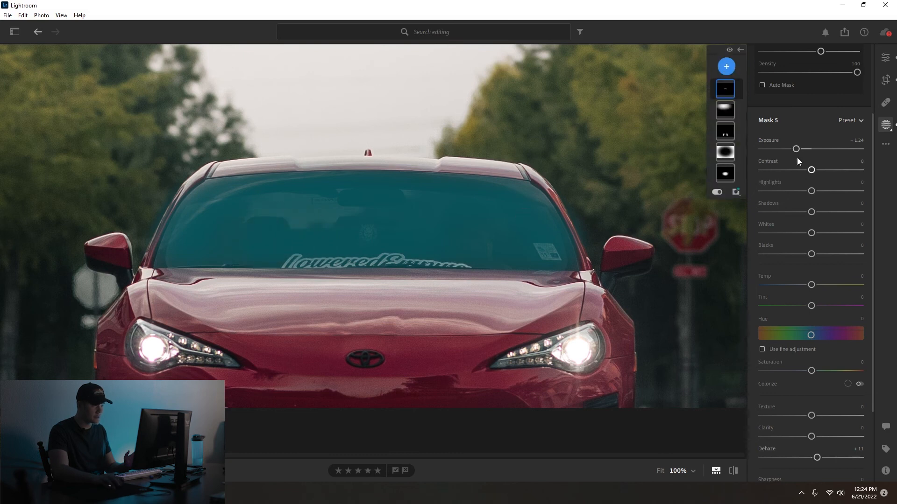
left_click_drag(796, 149, 794, 149)
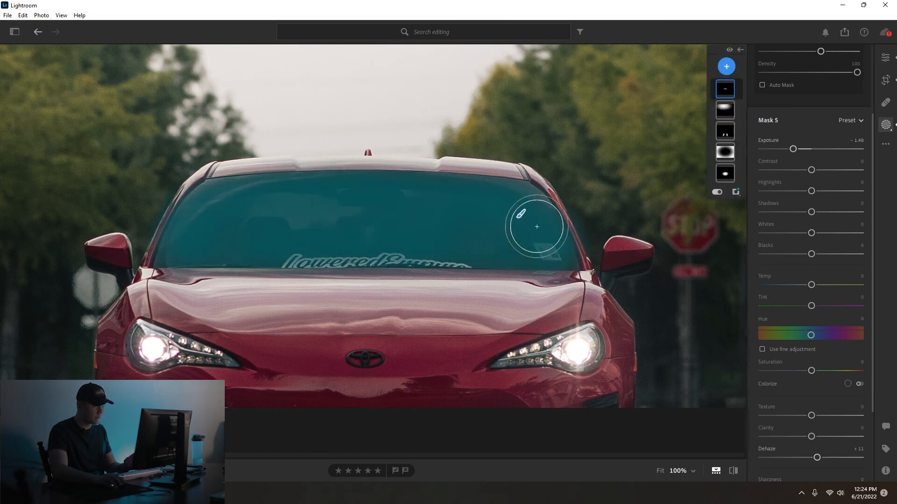
Extend the windshield mask along the upper edge of the glass and check the result up close.
mouse_move(444, 188)
left_mouse_down()
mouse_move(524, 192)
mouse_move(546, 212)
mouse_move(569, 265)
mouse_move(212, 250)
mouse_move(247, 258)
mouse_move(160, 261)
mouse_move(194, 196)
mouse_move(269, 185)
left_mouse_up()
left_click(889, 61)
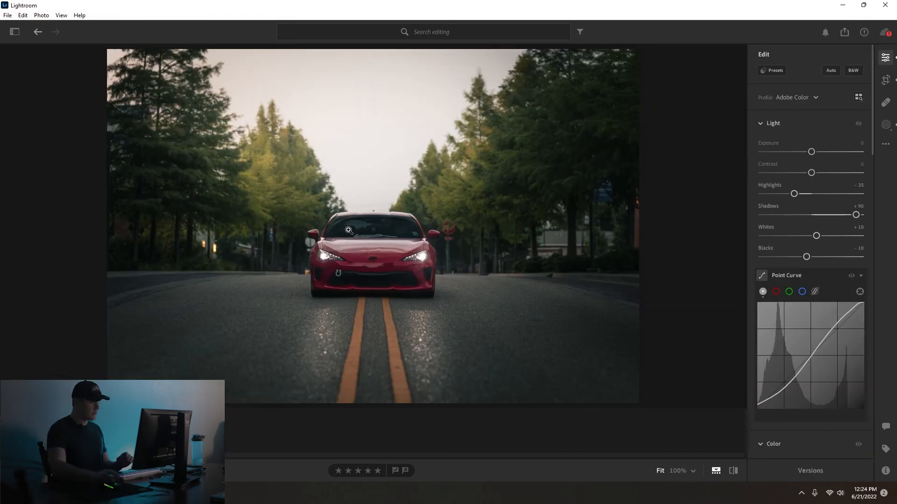
left_click(380, 230)
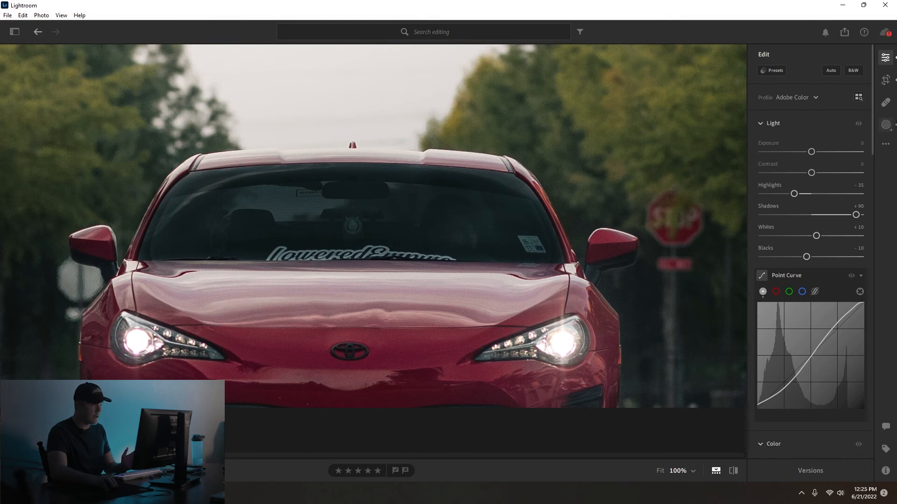
Erase the windshield mask from the lettering decal along the lower glass with a size 8 eraser, and check the windshield at both zoom levels.
left_click(886, 126)
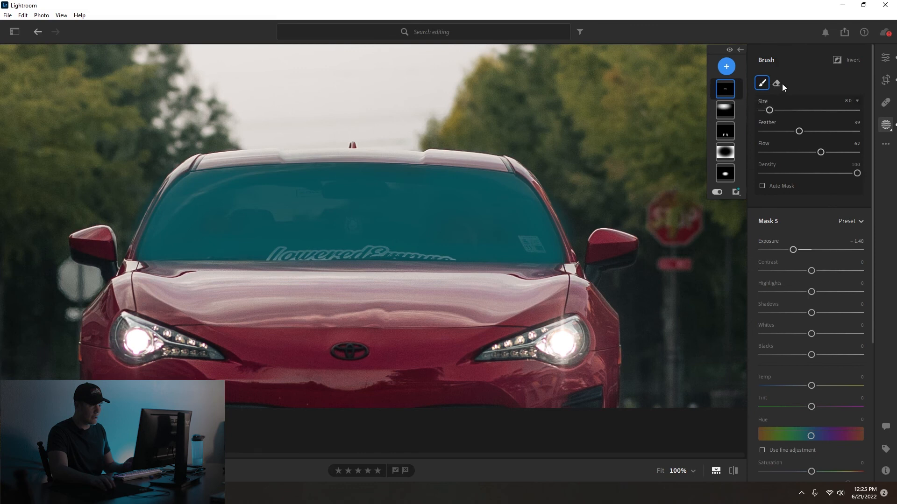
mouse_move(449, 265)
left_mouse_down()
mouse_move(283, 257)
mouse_move(274, 268)
mouse_move(369, 262)
mouse_move(284, 264)
mouse_move(374, 254)
mouse_move(454, 268)
mouse_move(285, 263)
mouse_move(279, 254)
mouse_move(272, 268)
mouse_move(283, 255)
mouse_move(378, 261)
left_mouse_up()
key("z")
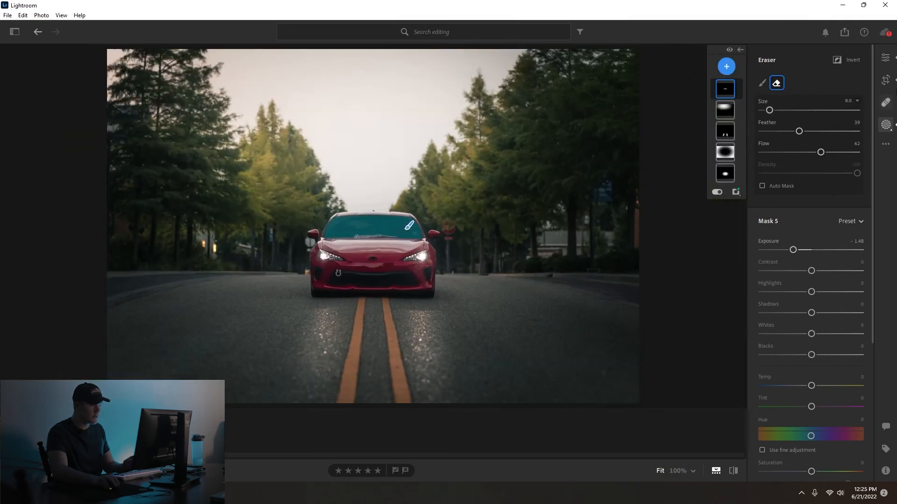
left_click(890, 57)
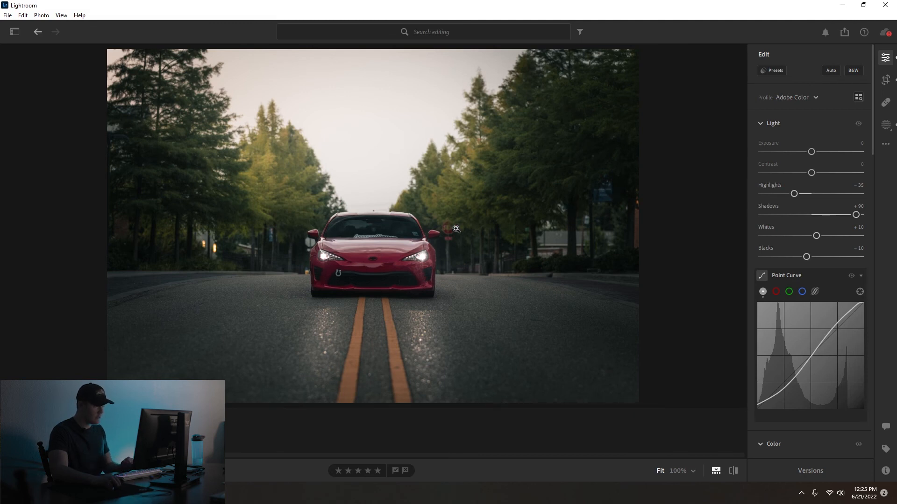
left_click(391, 243)
left_click(381, 234)
left_click(382, 234)
left_click(381, 234)
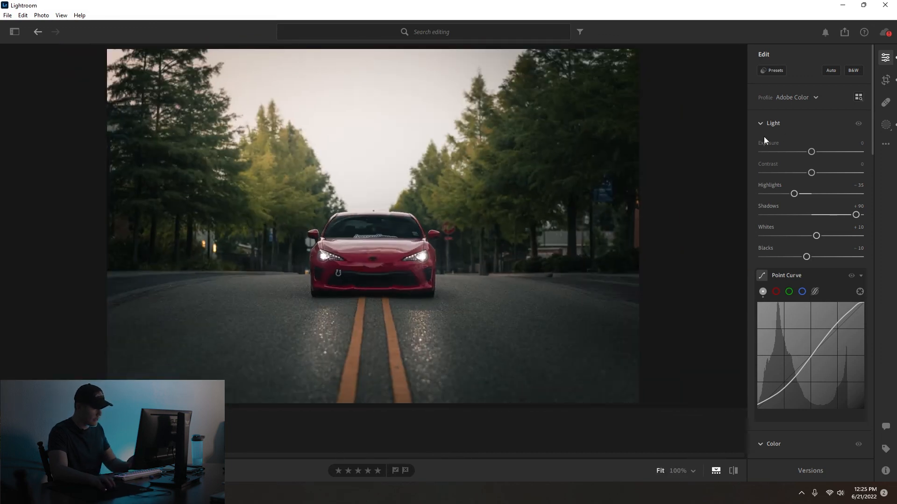
Remove the banner among the trees left of the car with the Healing Brush in Heal mode at Feather 47, sampling from nearby dark foliage.
left_click(886, 102)
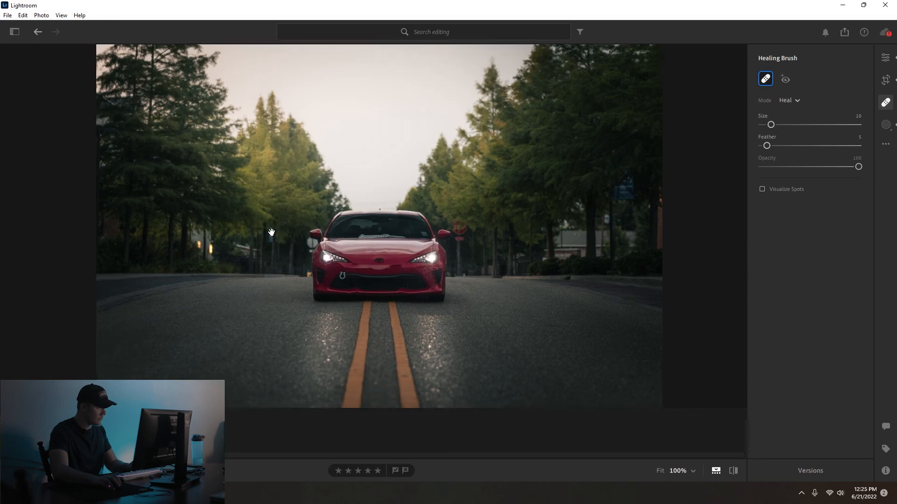
left_click(272, 232)
left_click_drag(769, 147, 806, 146)
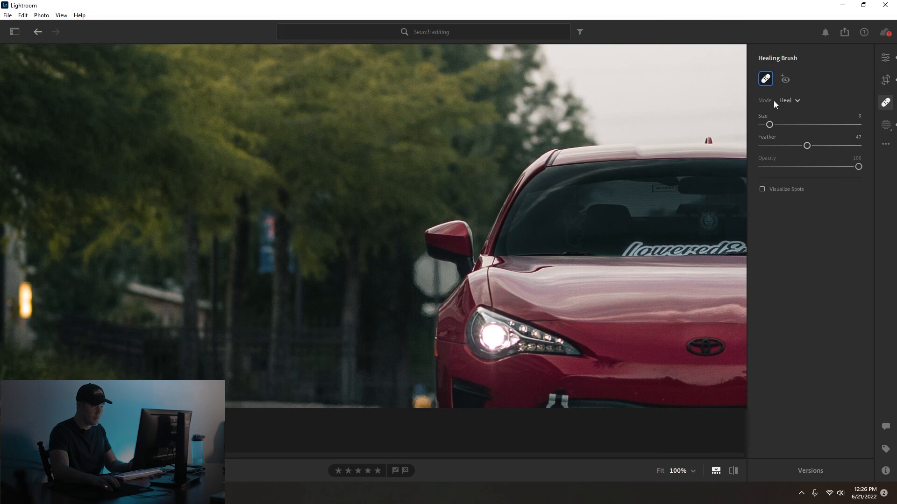
scroll(268, 215, "down", 1)
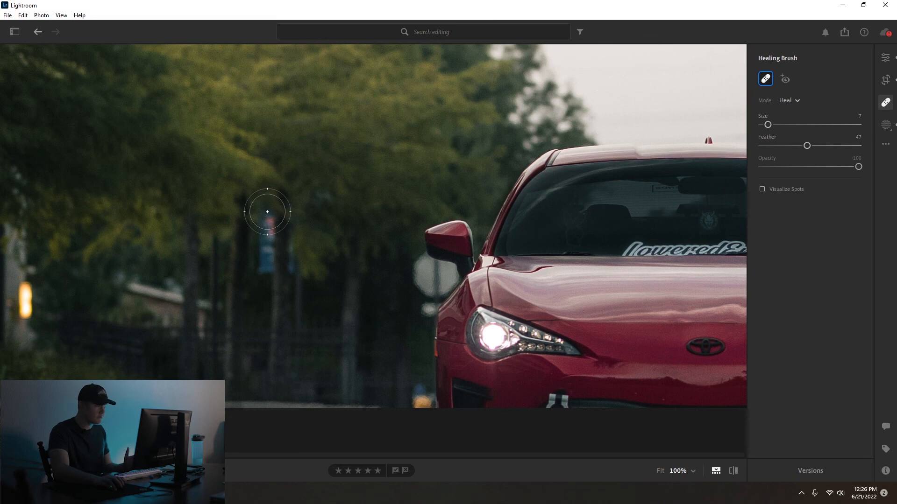
mouse_move(267, 213)
left_mouse_down()
mouse_move(266, 252)
mouse_move(278, 260)
left_mouse_up()
left_click_drag(385, 220, 348, 239)
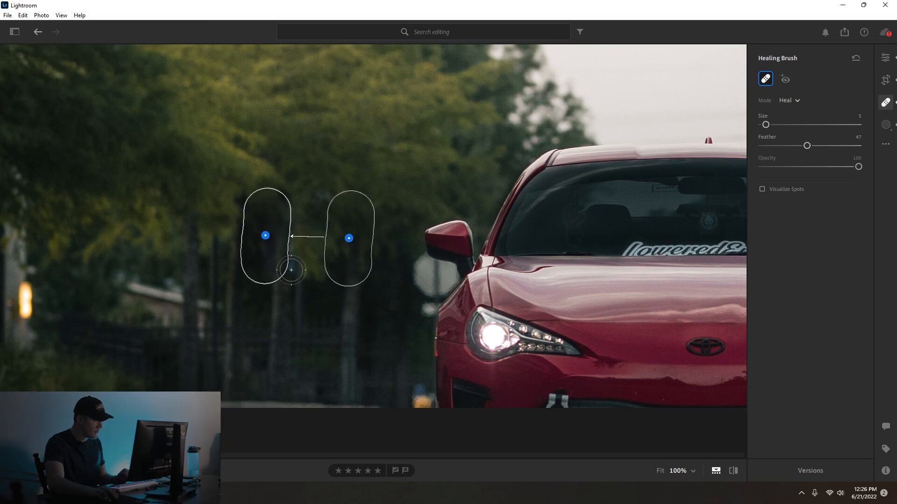
left_click_drag(293, 244, 293, 275)
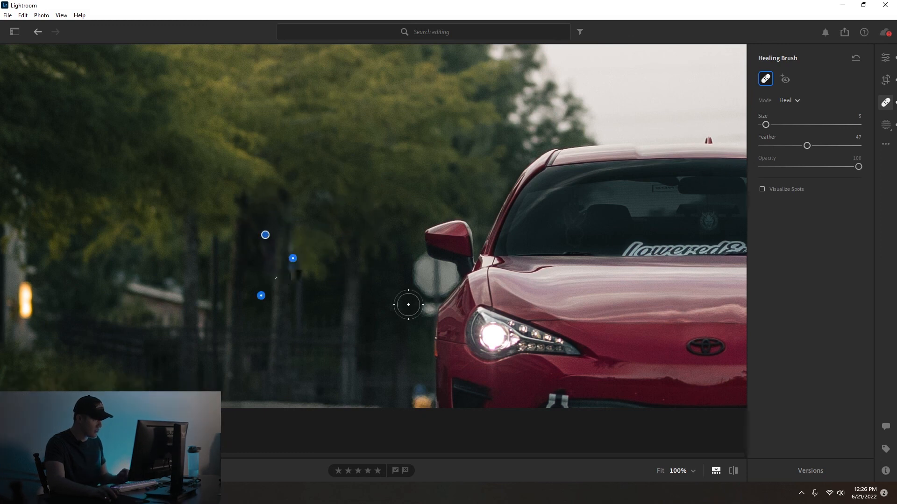
Move the healing source left of the car onto the dark area between the tree trunks, and check the whole photo.
mouse_move(253, 305)
left_mouse_down()
mouse_move(278, 298)
mouse_move(291, 307)
left_mouse_up()
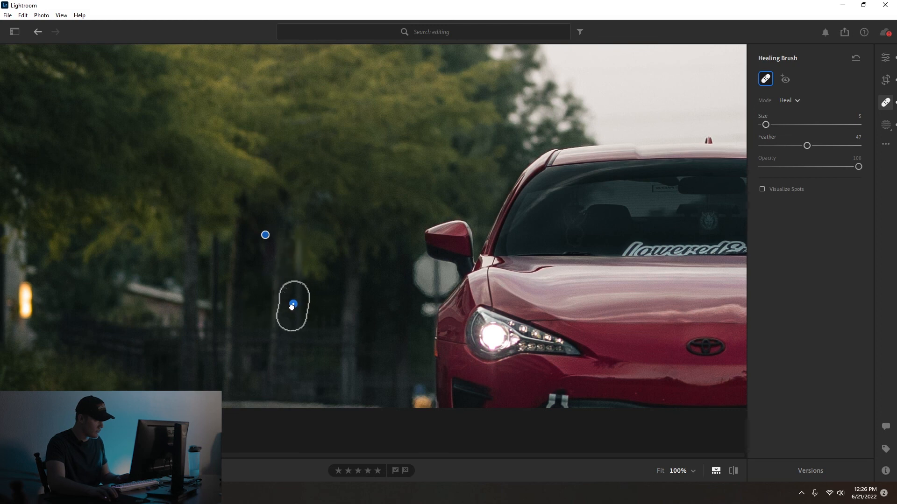
left_click(364, 306)
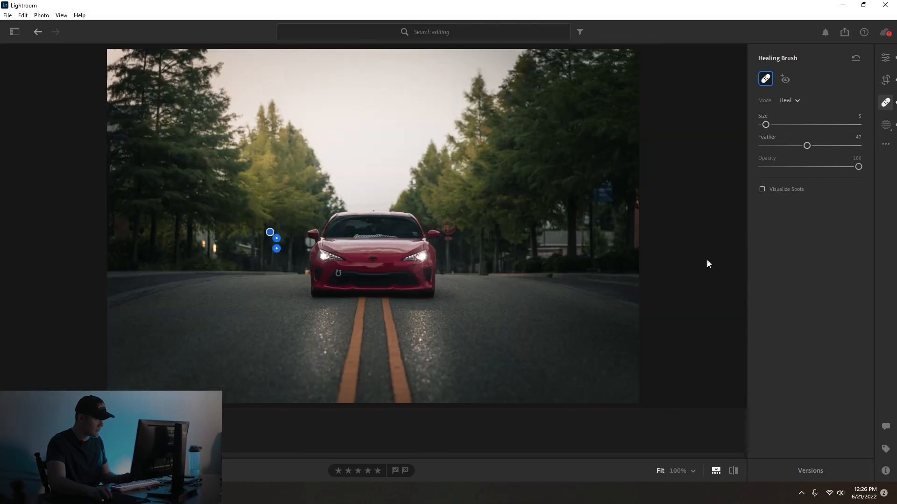
Remove the blue banner among the trees right of the car with a size 8 Healing Brush, sampling from the dark foliage beside it.
left_click(604, 193)
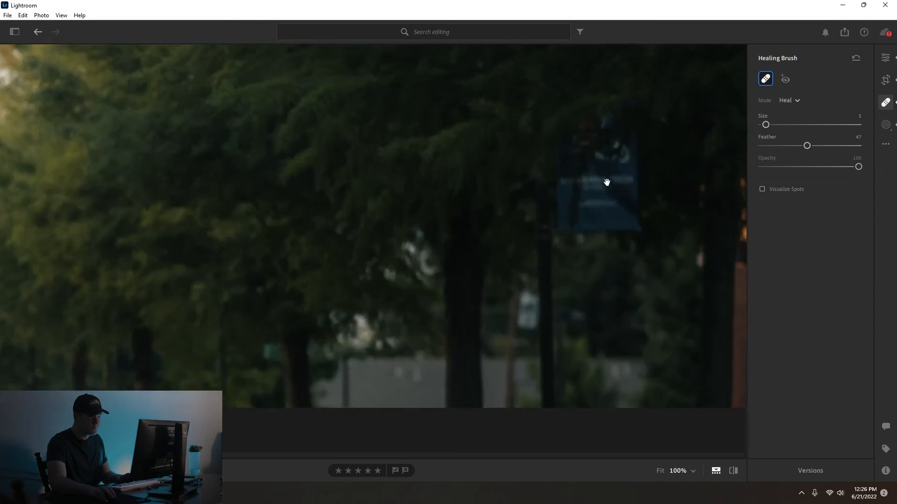
key("bracketright")
key("bracketright")
key("bracketright")
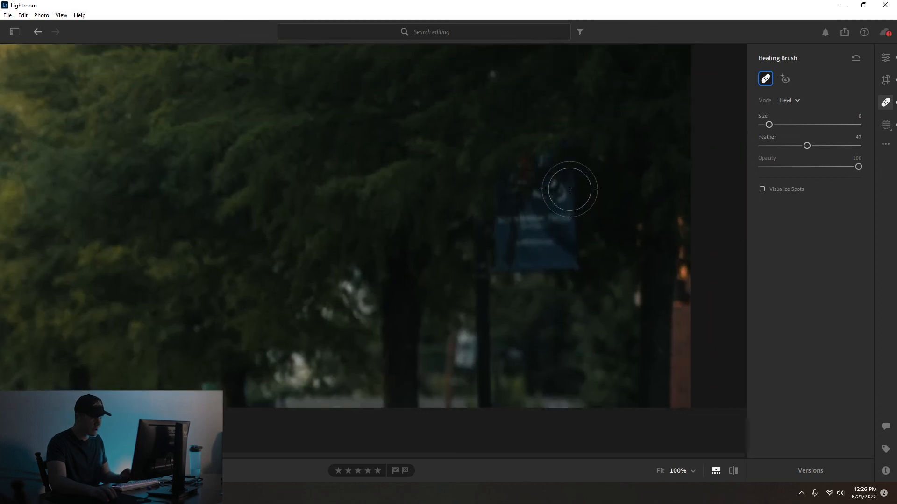
mouse_move(567, 186)
left_mouse_down()
mouse_move(559, 261)
mouse_move(506, 263)
mouse_move(499, 237)
mouse_move(503, 225)
mouse_move(518, 230)
mouse_move(521, 186)
mouse_move(549, 158)
left_mouse_up()
mouse_move(549, 64)
left_mouse_down()
mouse_move(441, 182)
mouse_move(407, 257)
mouse_move(401, 241)
left_mouse_up()
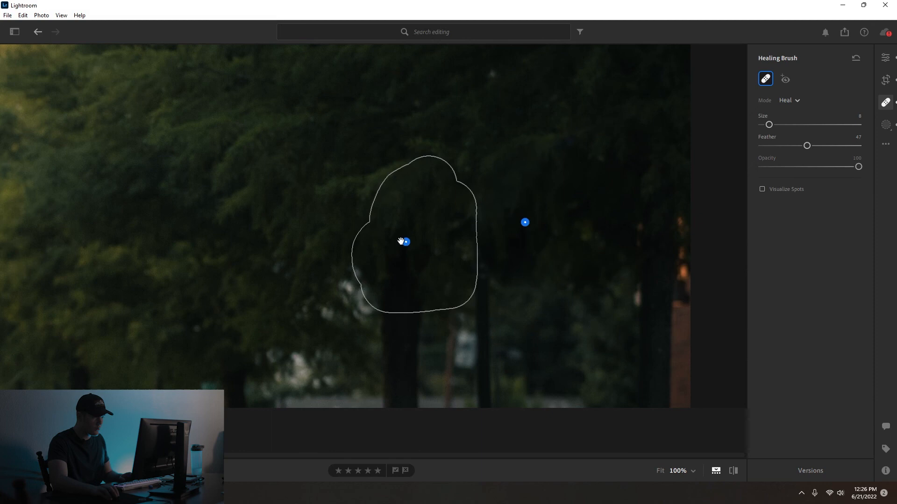
key("space")
left_click(575, 332)
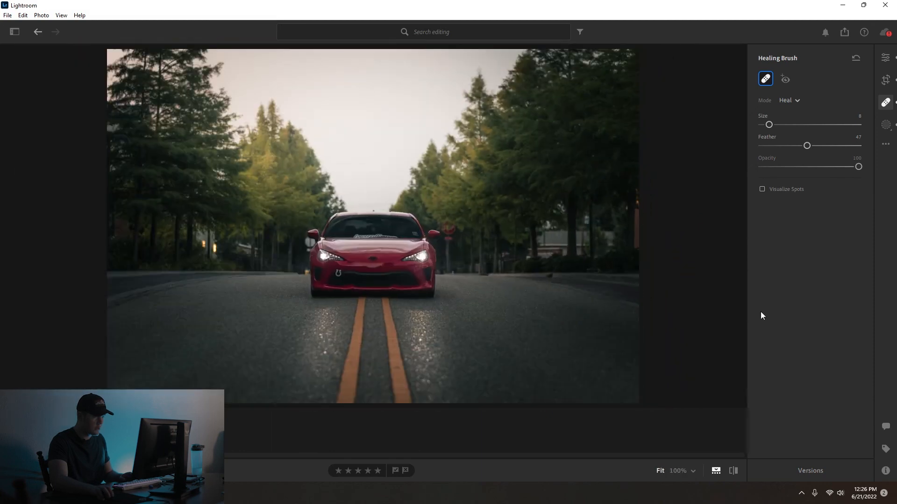
left_click_drag(572, 194, 568, 177)
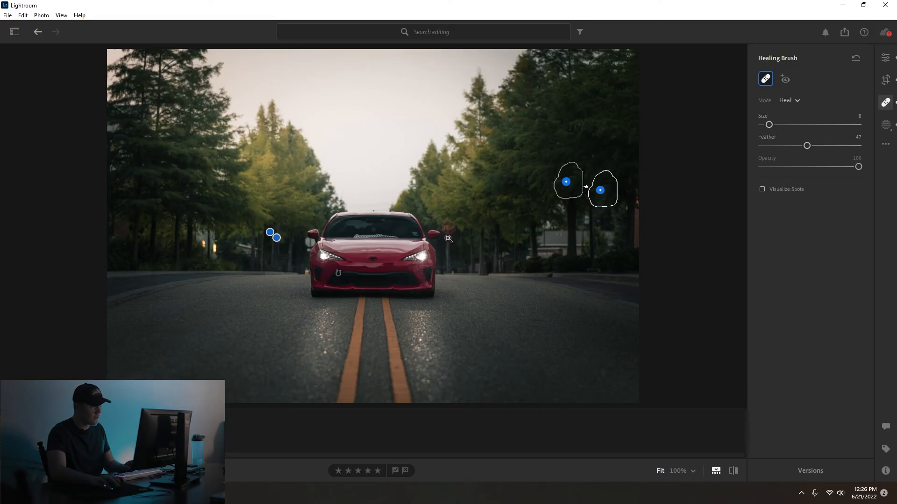
Heal the upper part of the post just below the stop sign right of the car with a size 5 brush.
left_click(448, 238)
key("bracketleft")
key("bracketleft")
key("bracketleft")
left_click_drag(434, 239, 464, 239)
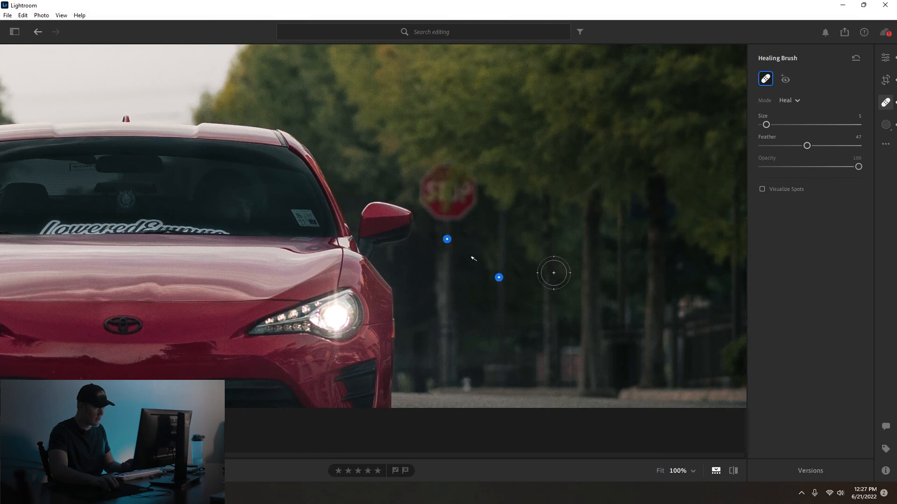
Remove the stop sign right of the car with the Healing Brush, sampling from the foliage above it, and check the whole photo.
mouse_move(435, 210)
left_mouse_down()
mouse_move(424, 198)
mouse_move(430, 177)
mouse_move(450, 170)
left_mouse_up()
right_click(478, 184)
left_click(497, 228)
mouse_move(471, 189)
left_mouse_down()
mouse_move(467, 205)
mouse_move(439, 211)
mouse_move(429, 191)
mouse_move(441, 173)
mouse_move(461, 191)
left_mouse_up()
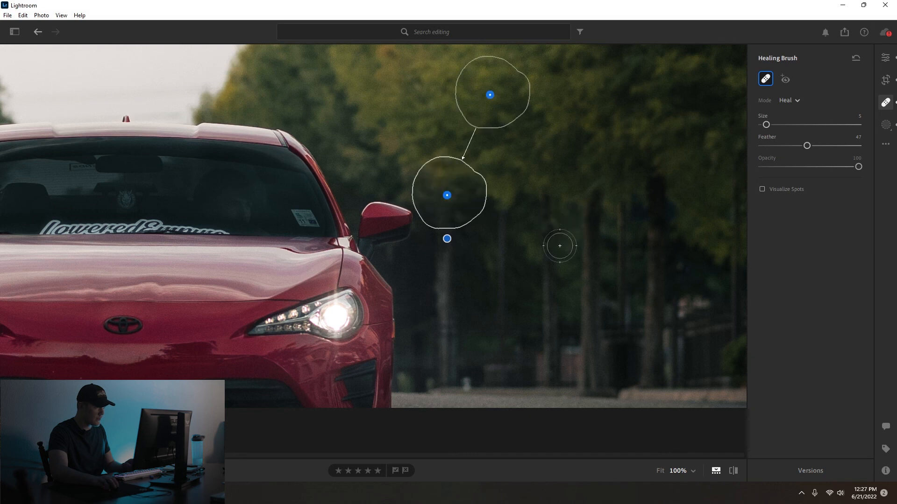
key("z")
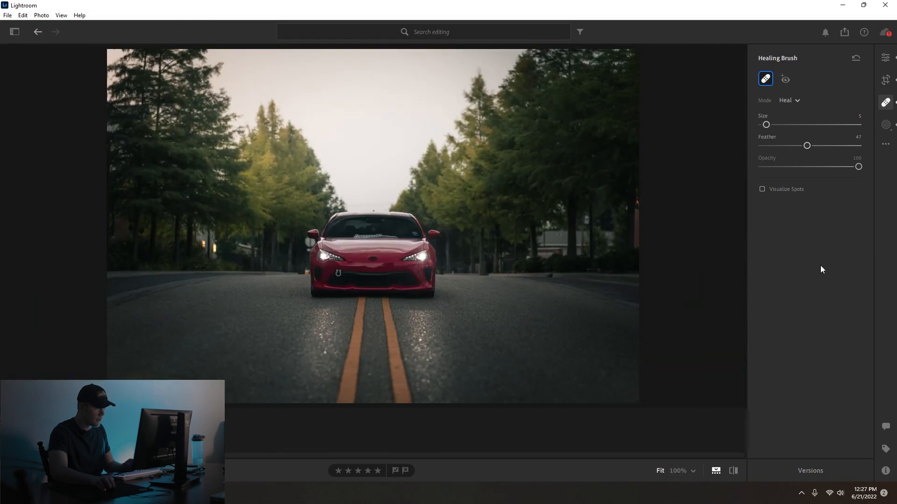
Try a stronger teal shadow tint in Color Grading at hue 183 and saturation 20, and pull it back to a subtle tint.
left_click(886, 57)
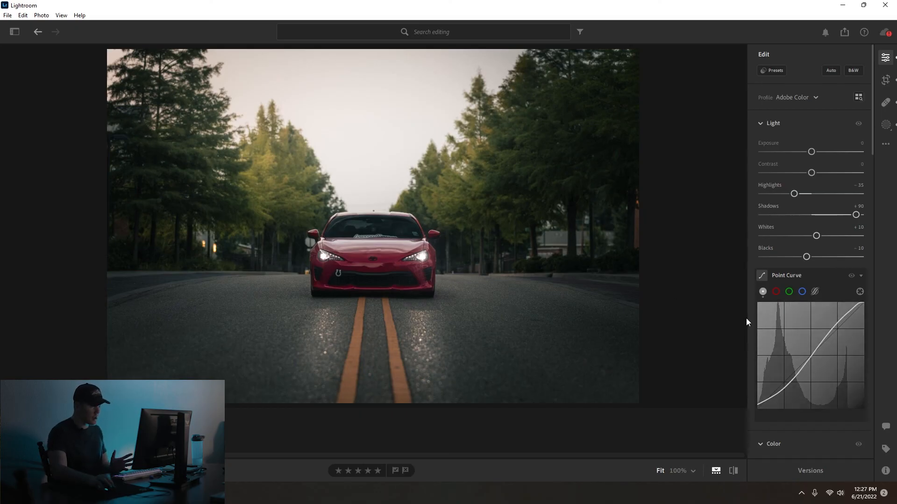
scroll(802, 344, "down", 6)
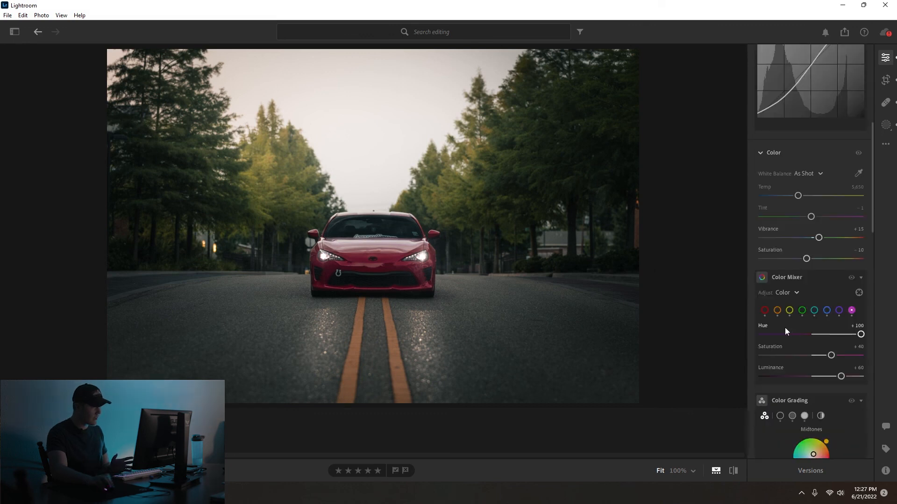
scroll(785, 331, "down", 4)
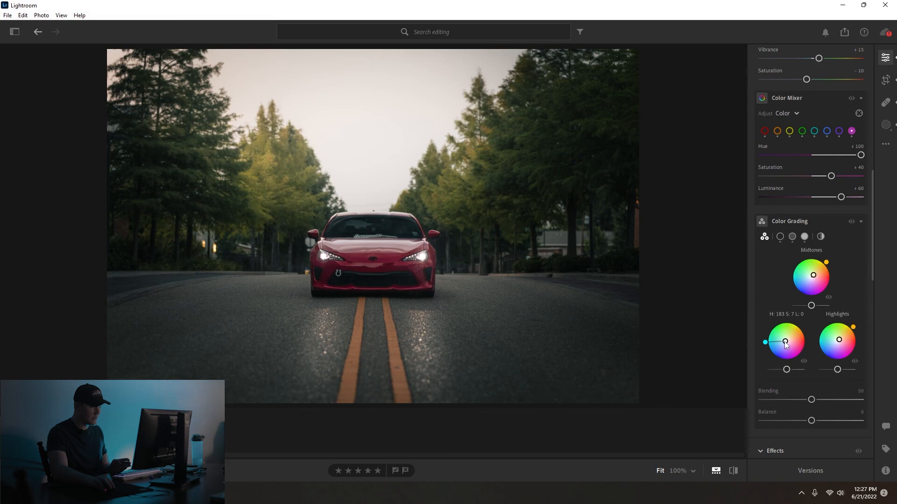
left_click_drag(785, 344, 784, 346)
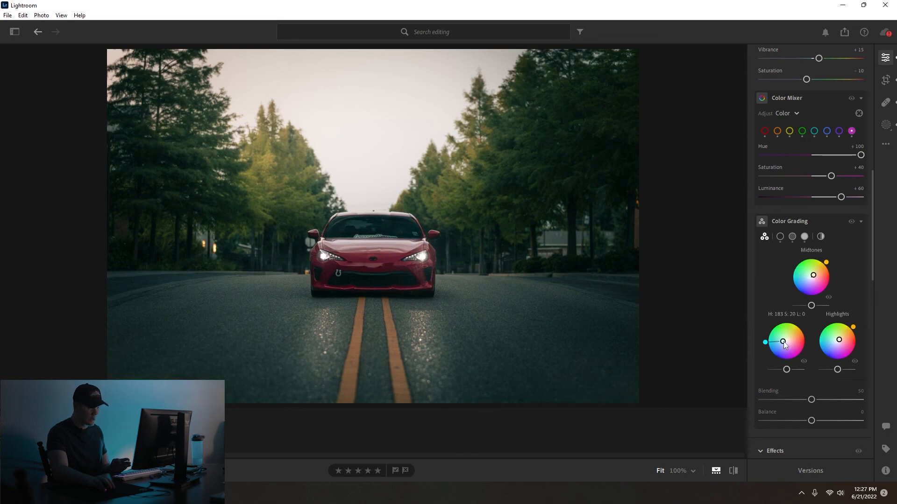
left_click_drag(786, 345, 786, 345)
Compare the edited photo with the original.
scroll(807, 325, "up", 10)
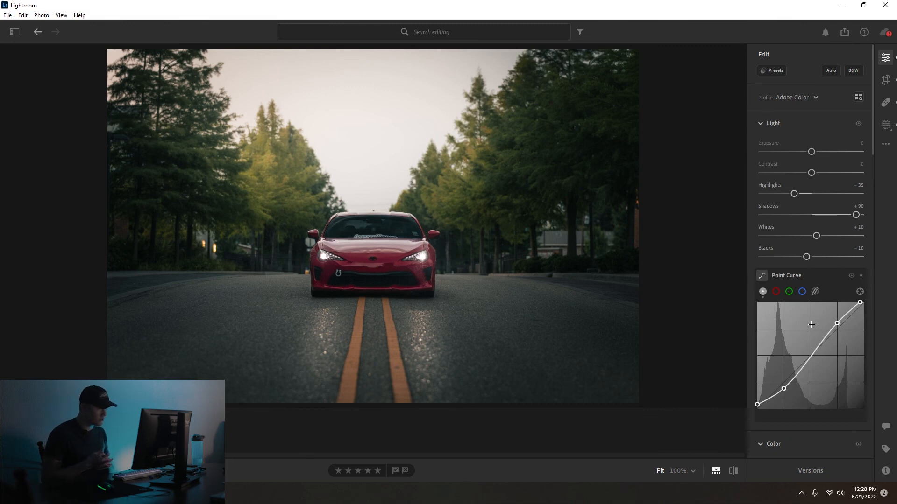
key("backslash")
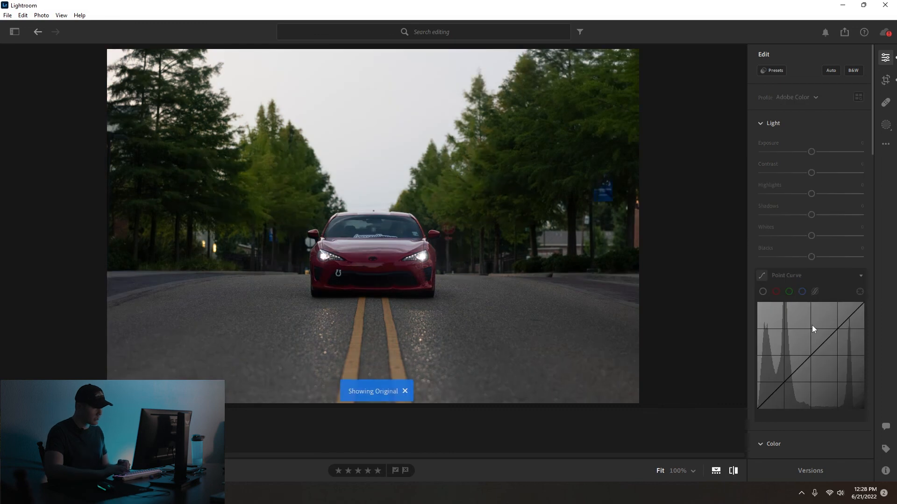
key("backslash")
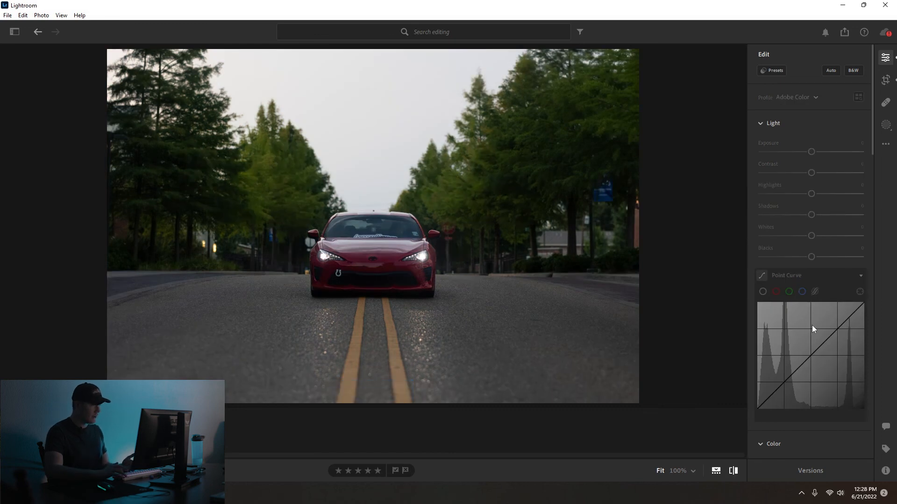